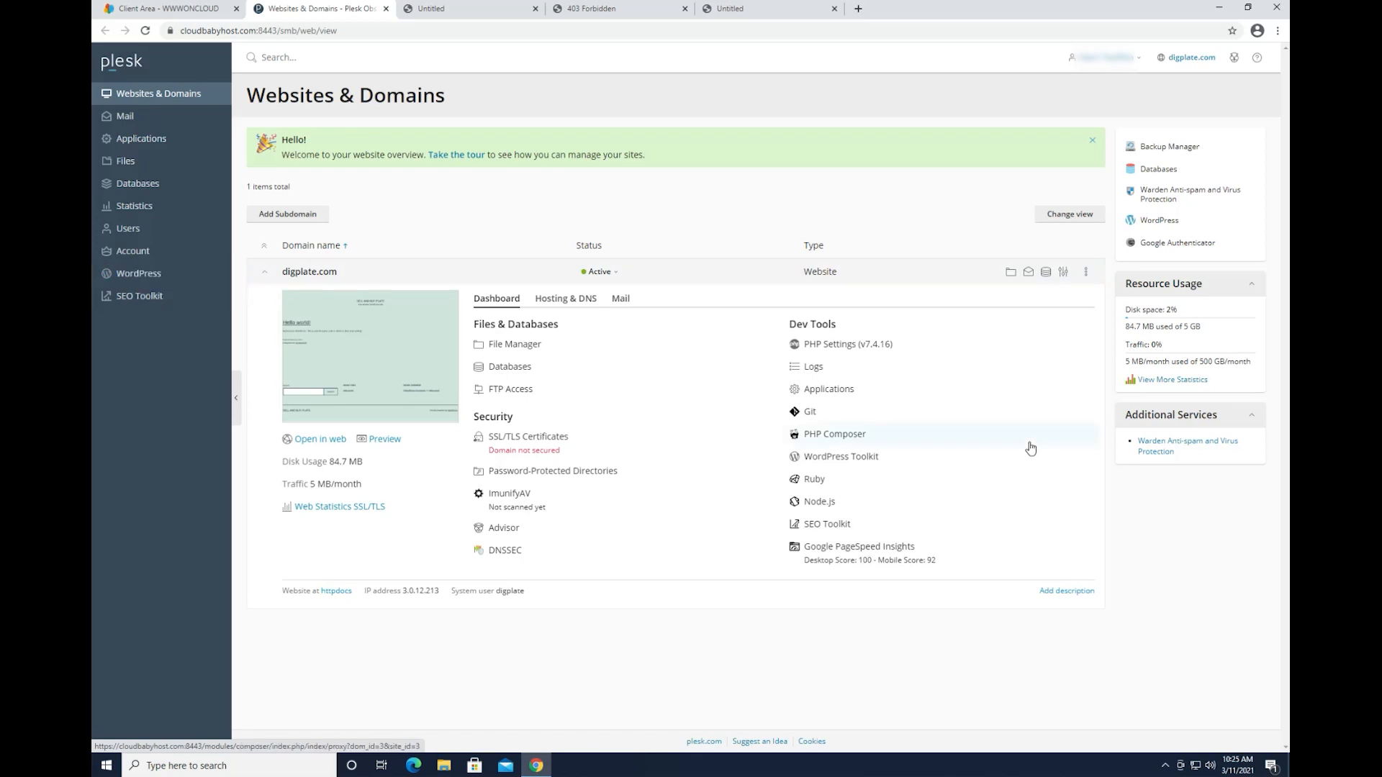
Step: Start a new WordPress installation on digplate.com with the title My Blog and version 5.7 (current)
click(859, 458)
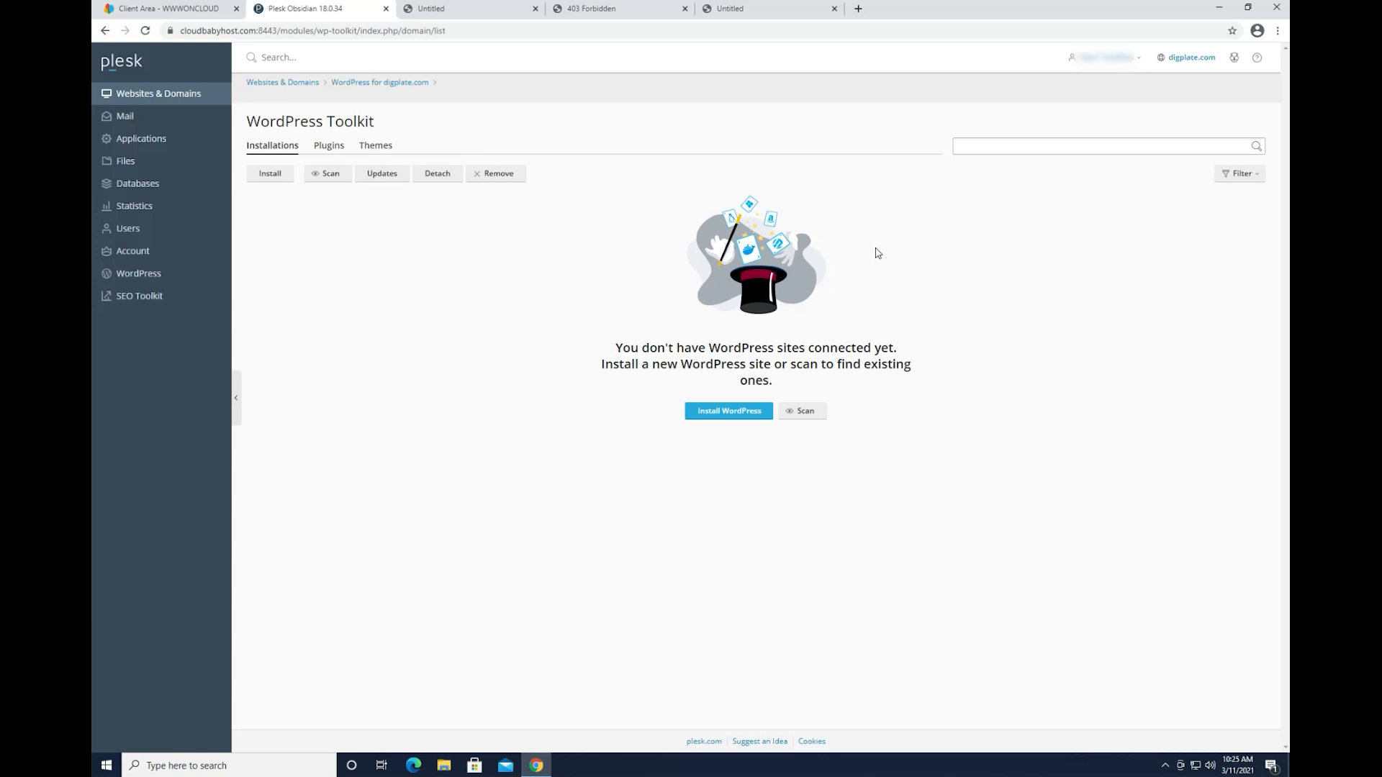
click(161, 275)
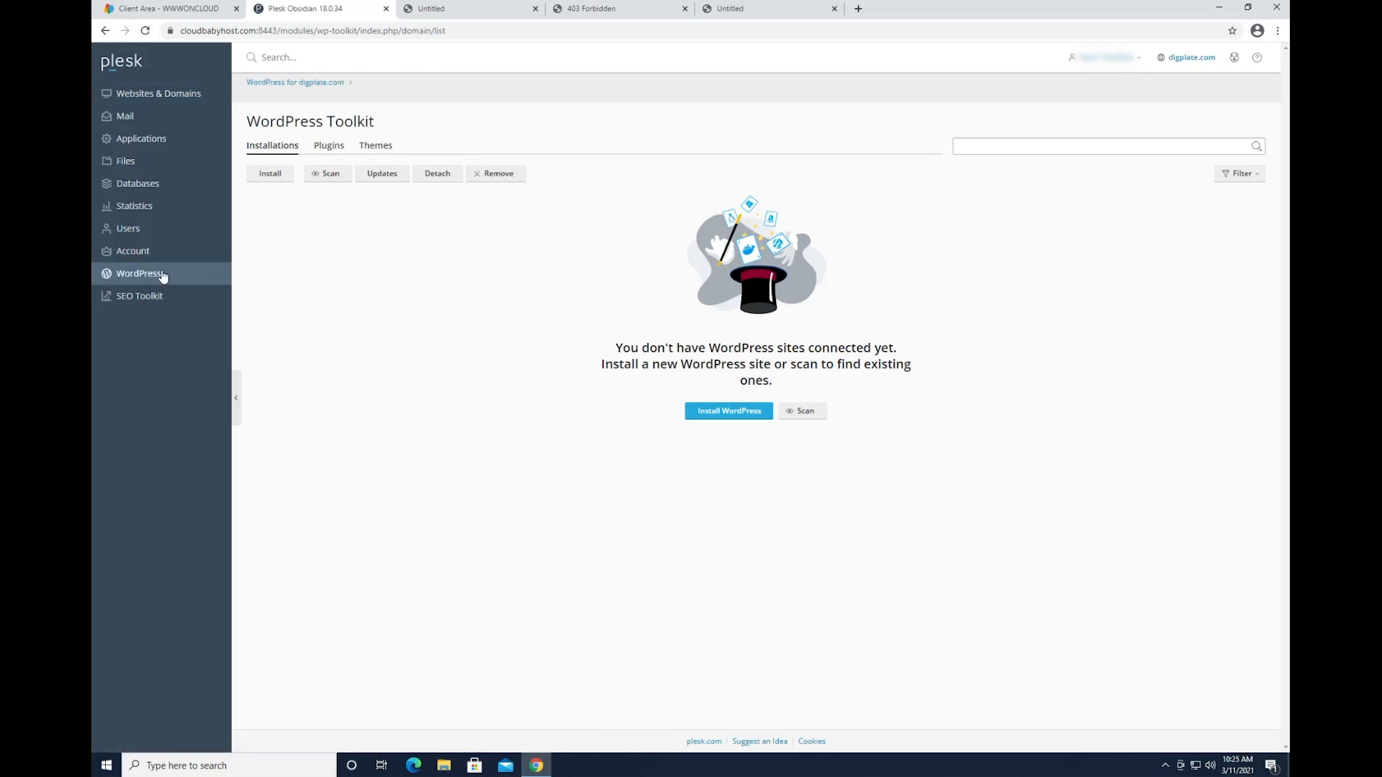
click(728, 413)
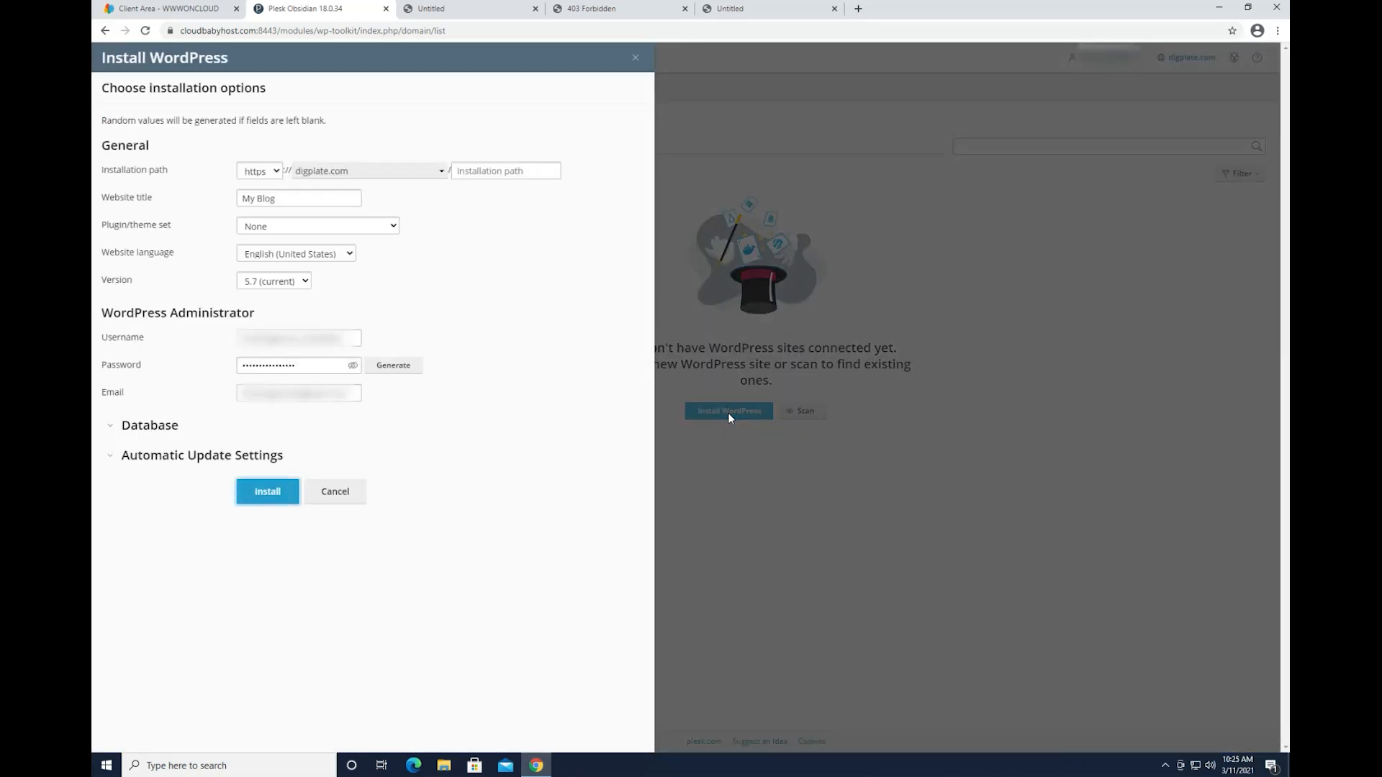
click(283, 199)
click(305, 282)
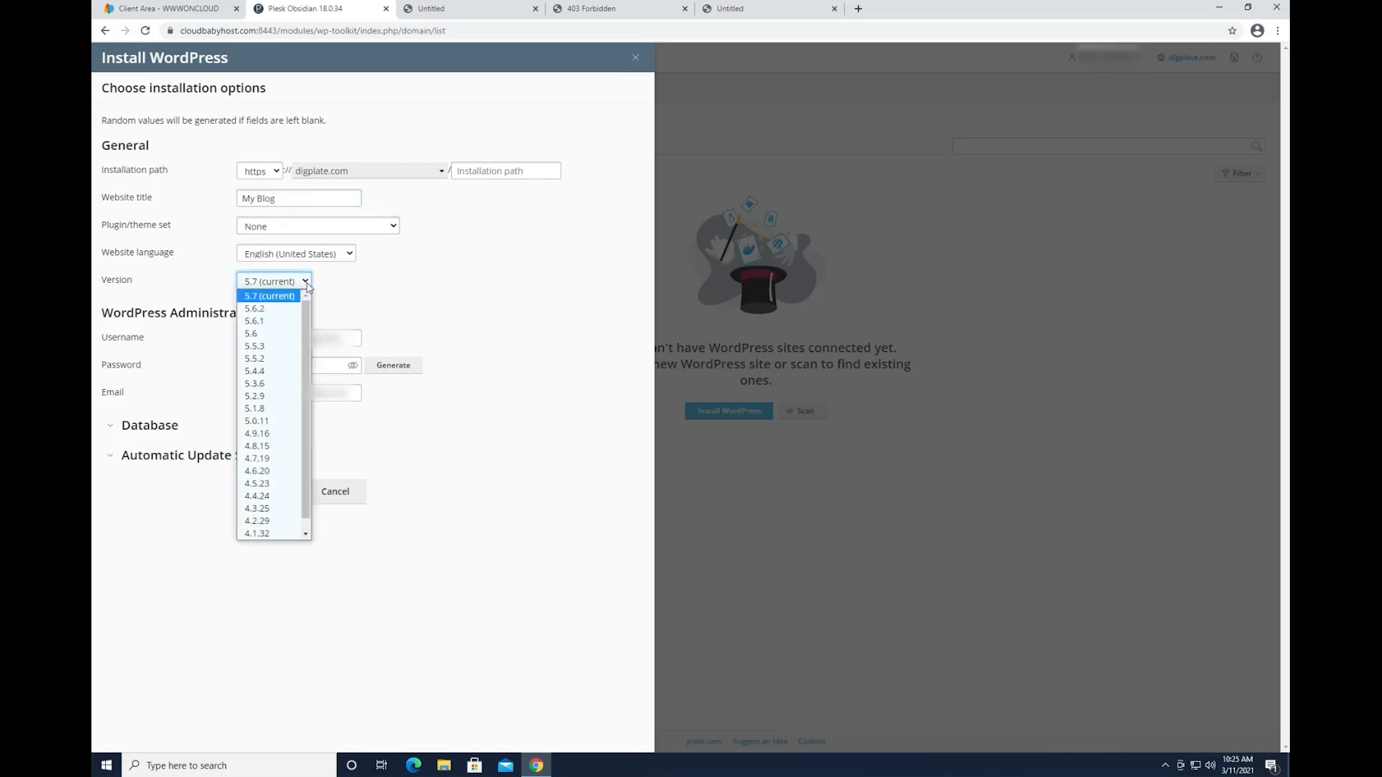
click(307, 285)
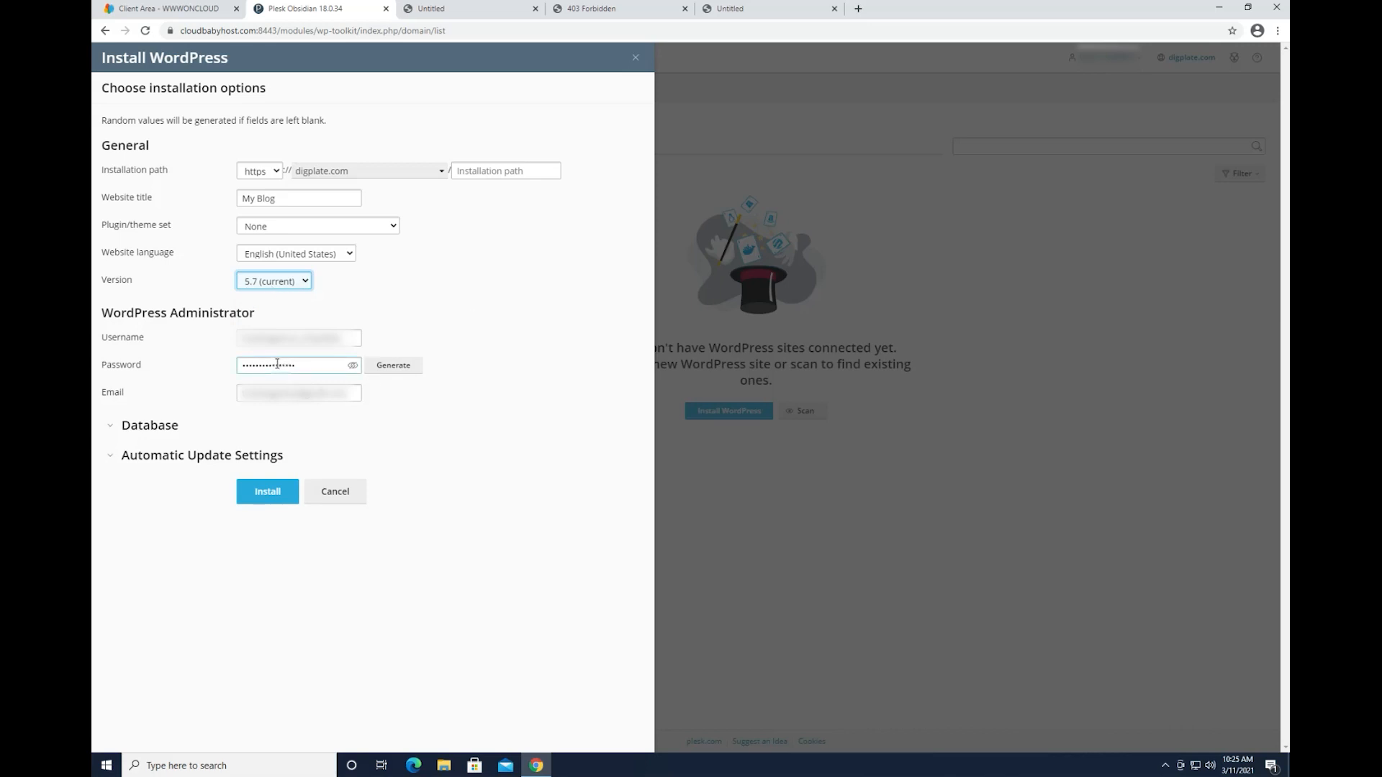
Step: Replace the suggested WordPress administrator username with a custom one
triple_click(341, 337)
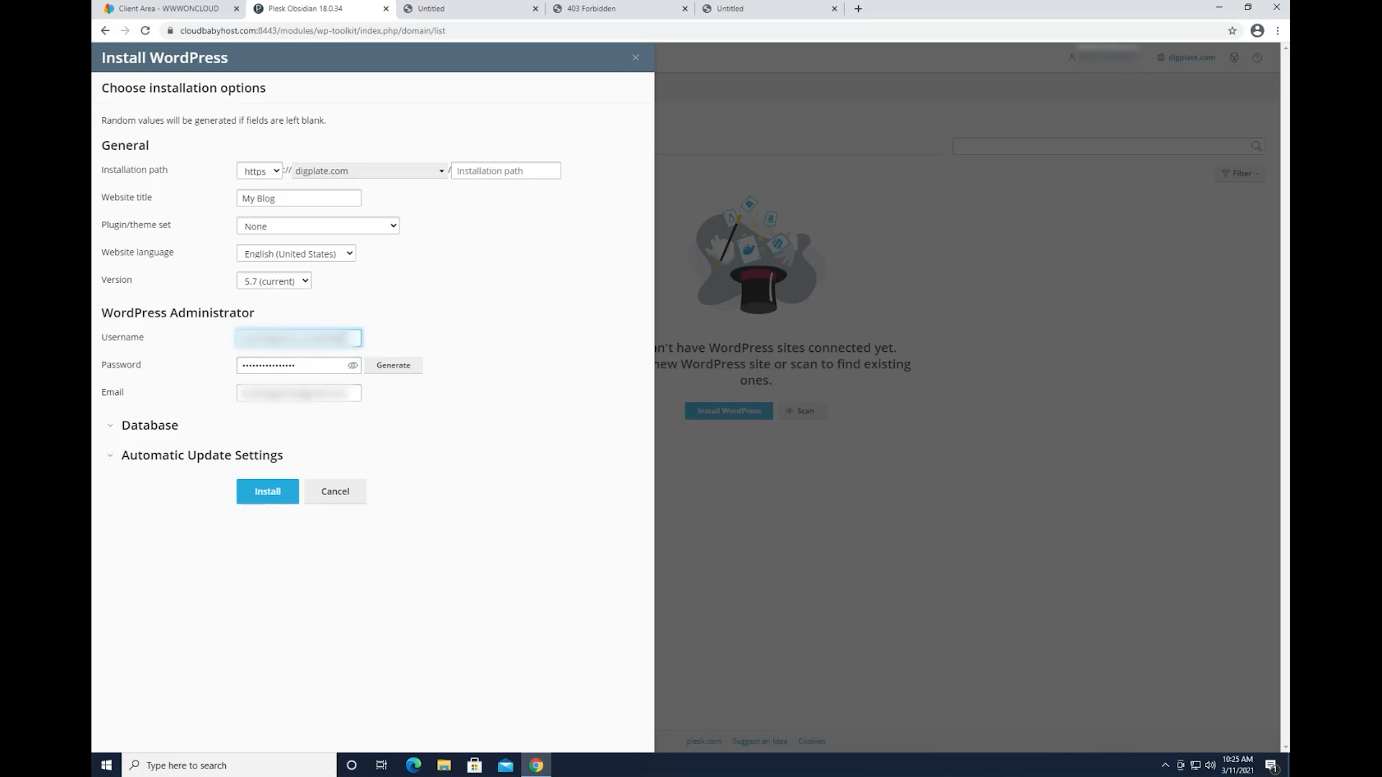
drag(341, 338, 186, 352)
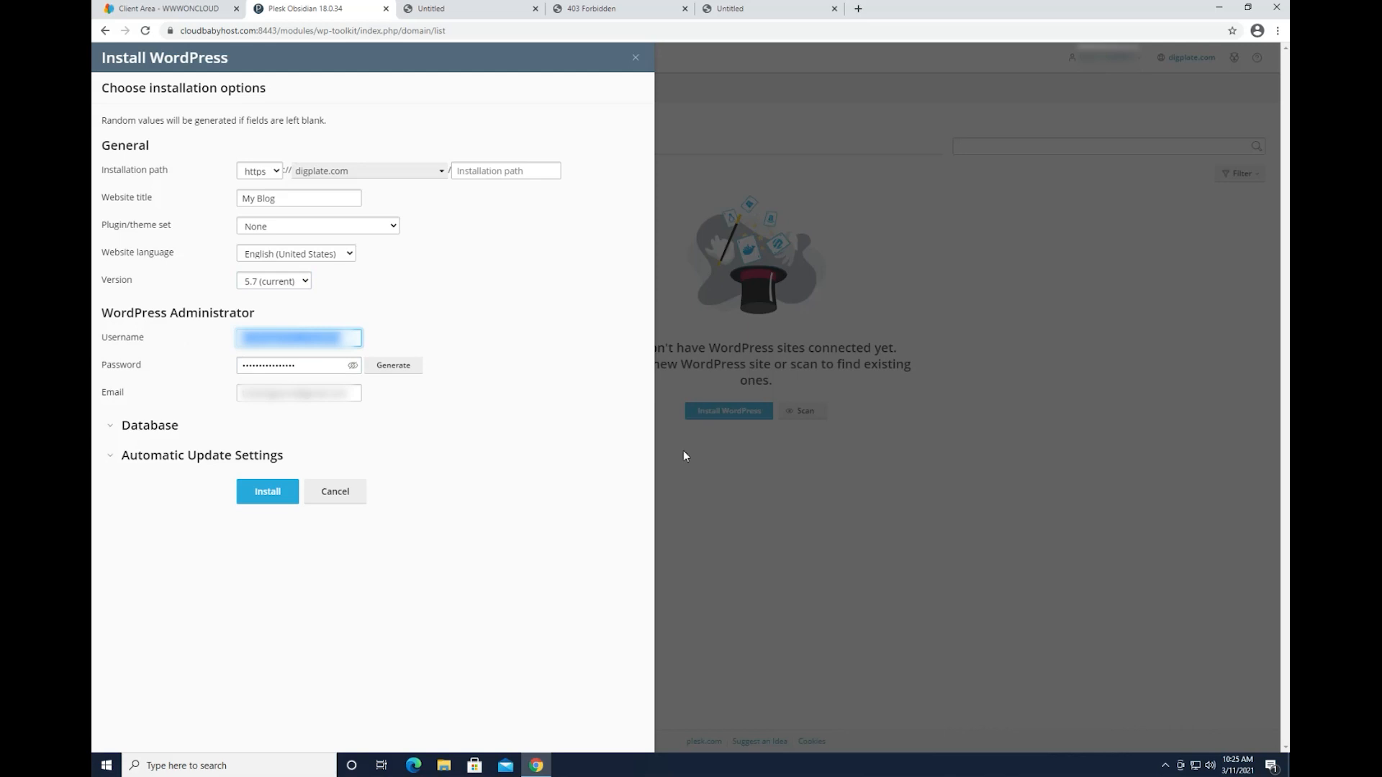
text(ading)
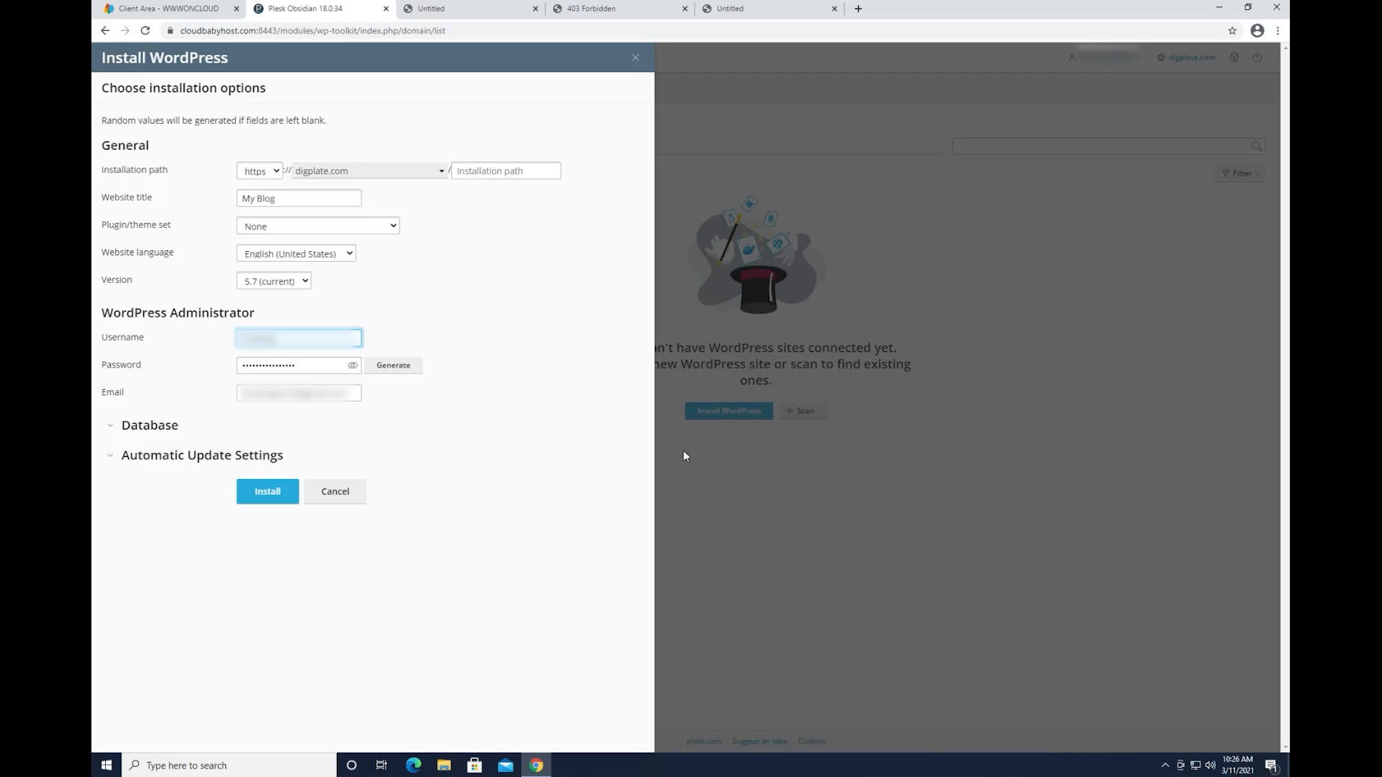
text(guru)
key(Tab)
text(*******)
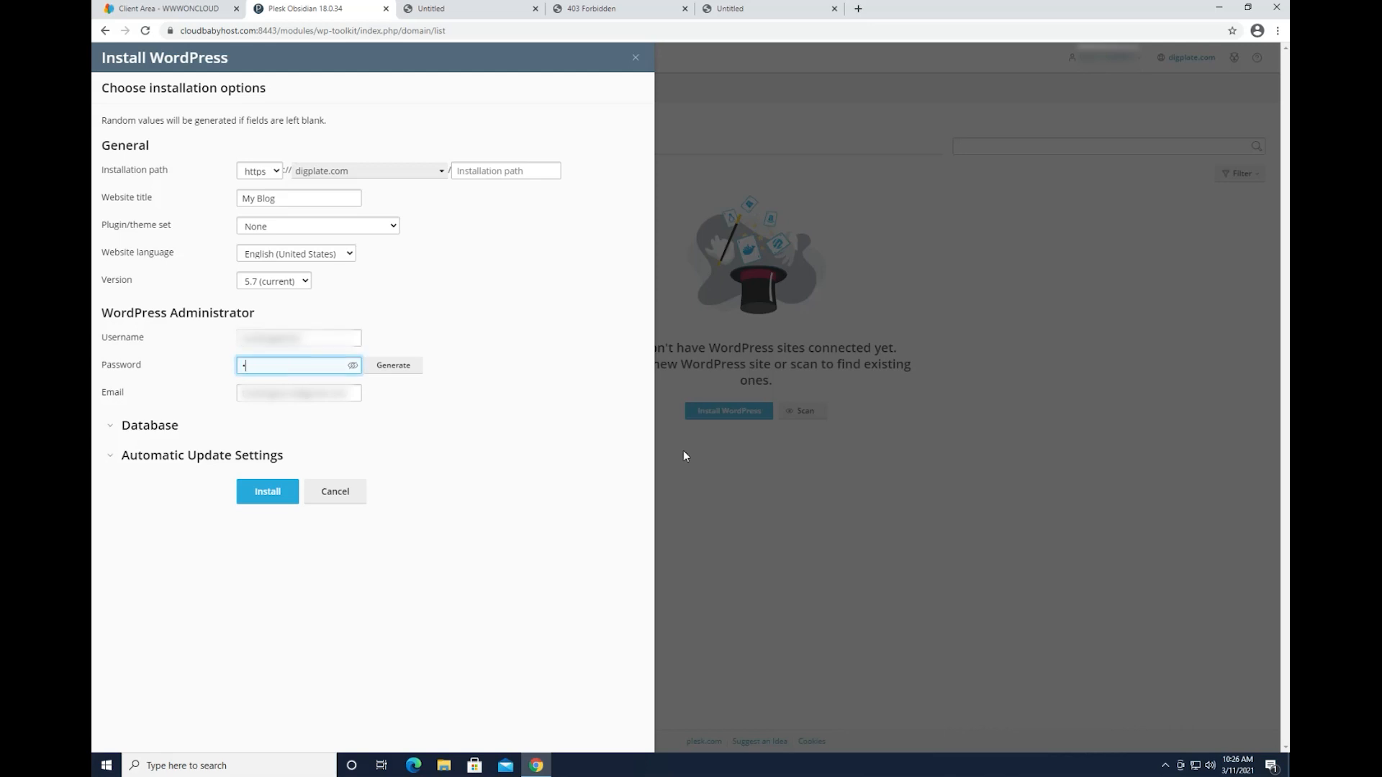
text(*******)
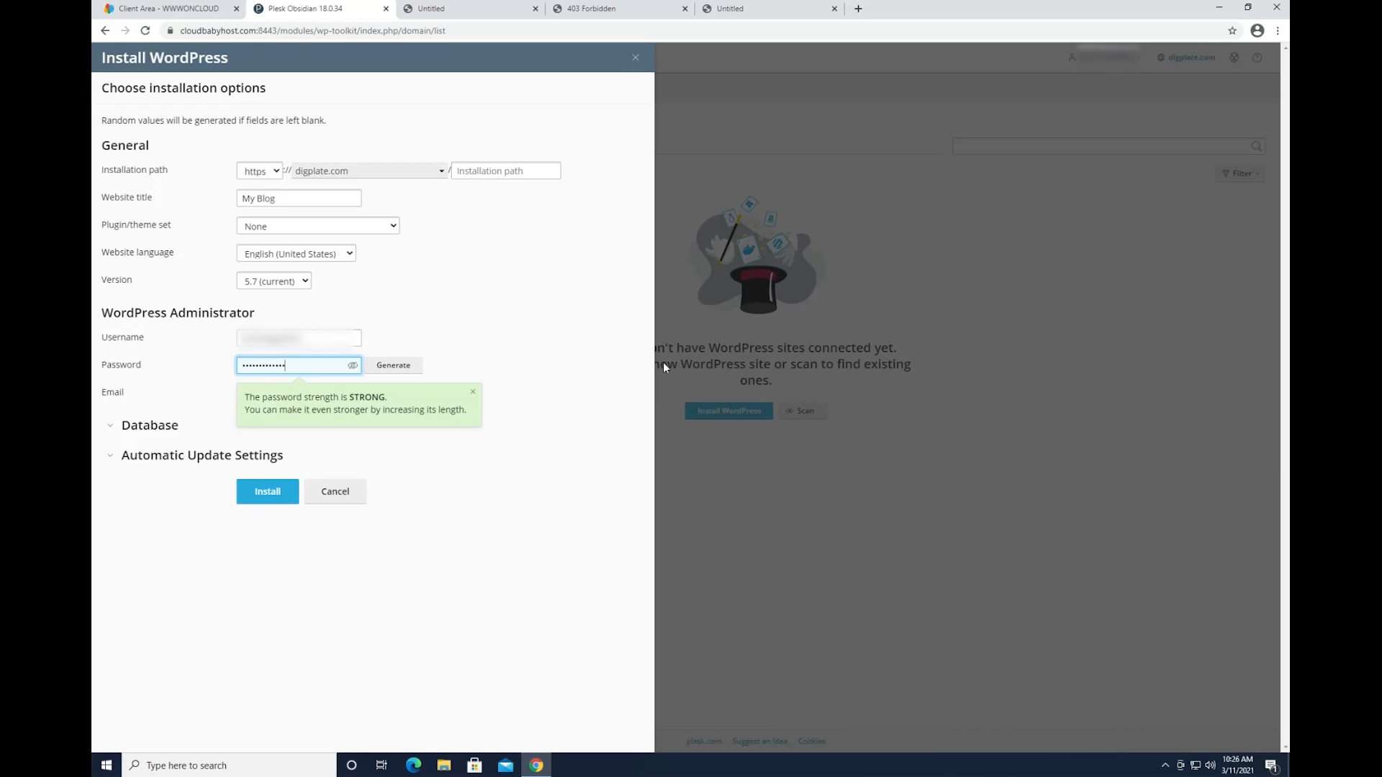
key(BackSpace)
key(BackSpace)
key(BackSpace)
key(BackSpace)
key(BackSpace)
key(BackSpace)
key(BackSpace)
key(BackSpace)
key(BackSpace)
key(BackSpace)
key(BackSpace)
key(BackSpace)
key(BackSpace)
key(BackSpace)
Step: Enter a strong password for the WordPress administrator
text(************)
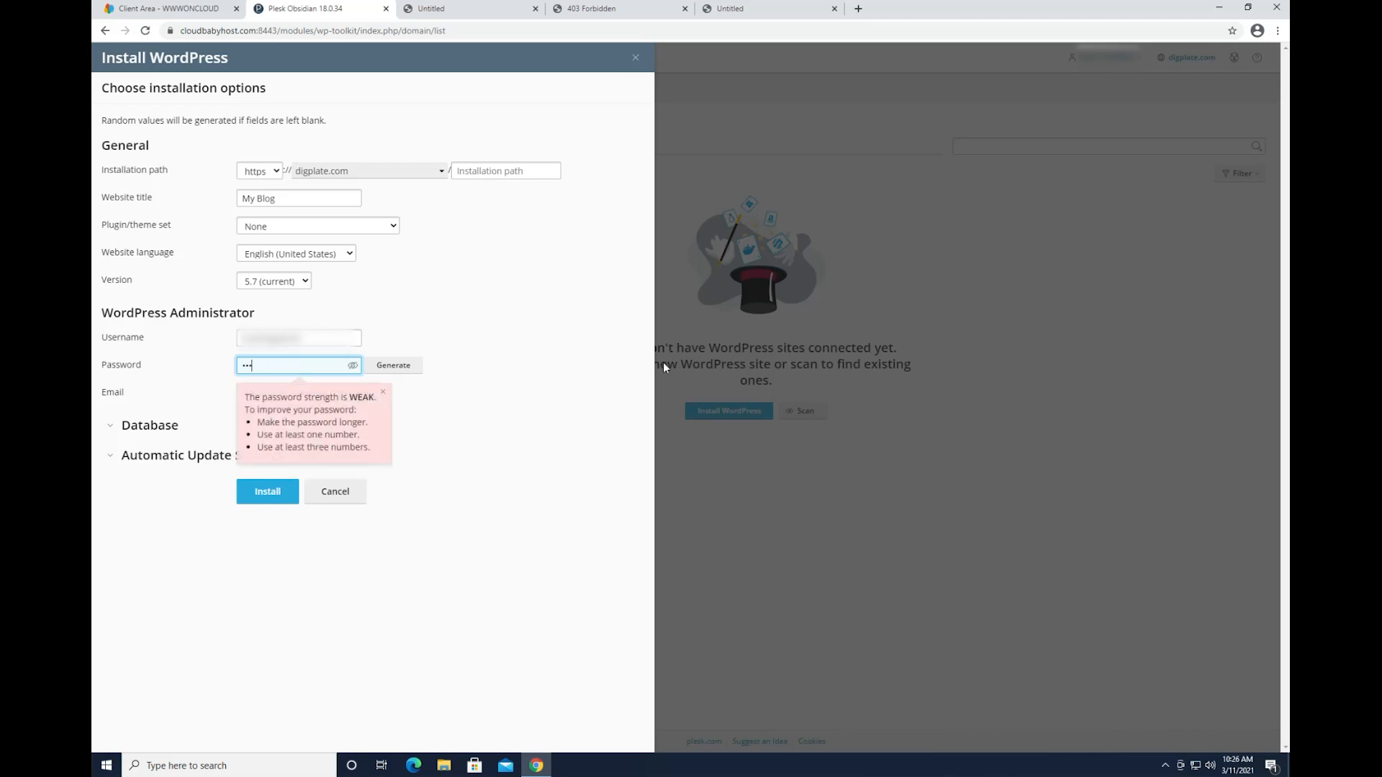
text(*)
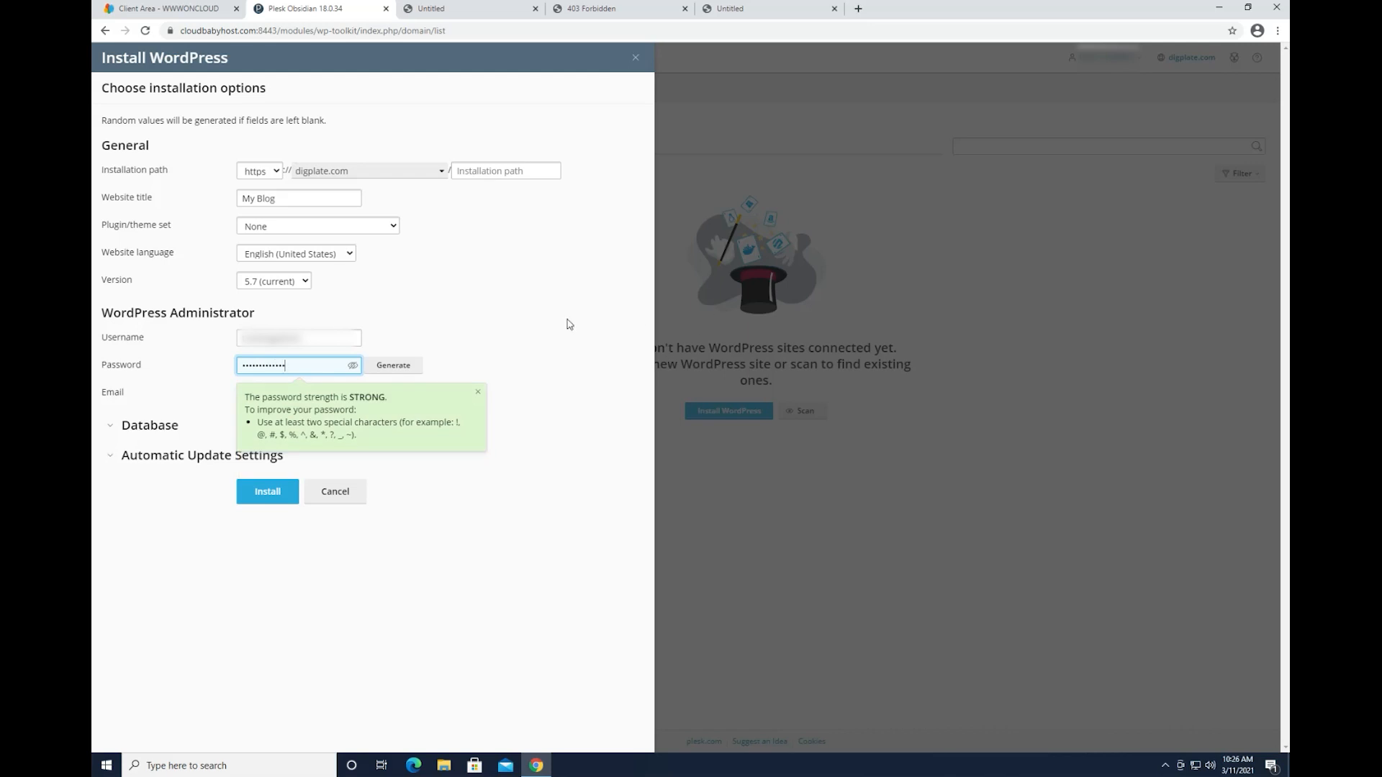
click(529, 331)
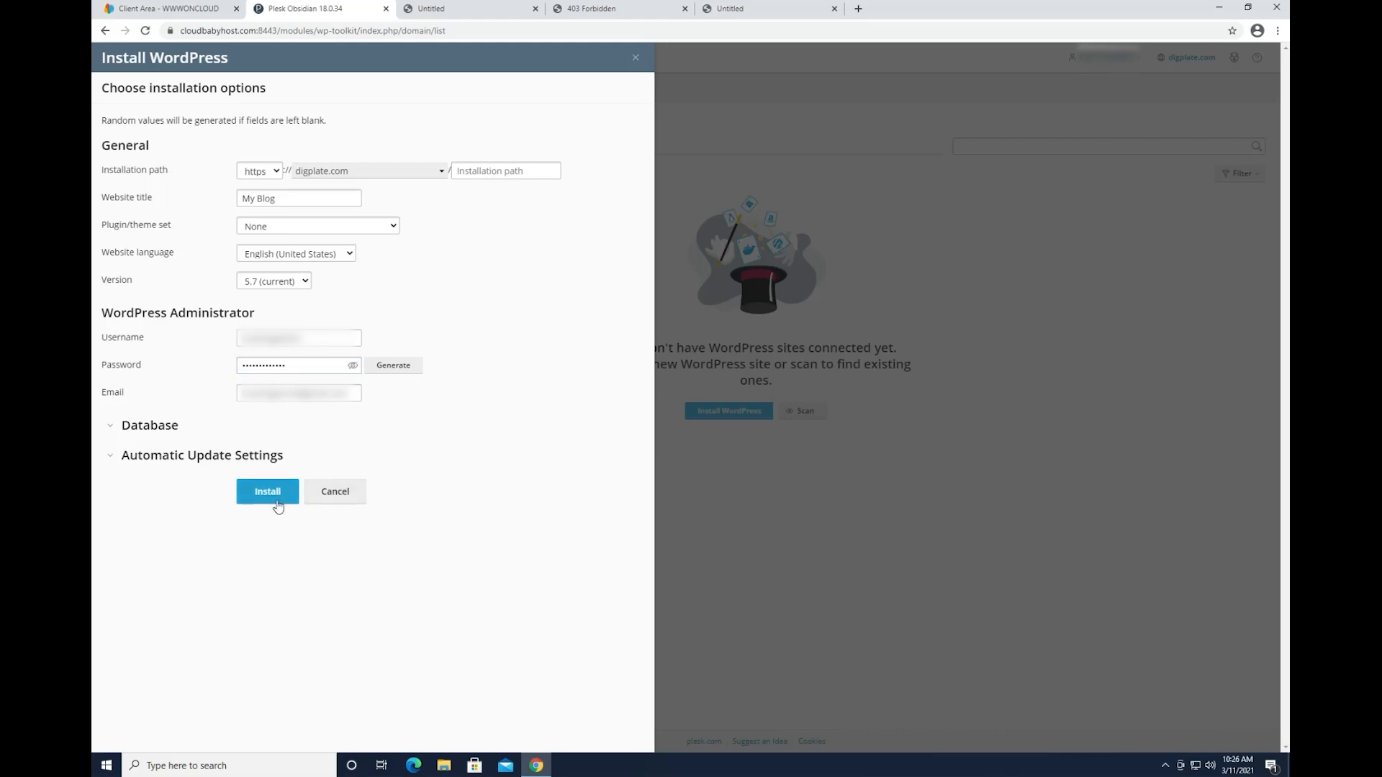
Step: Review the database and automatic update settings, install WordPress with them as they are, and decline the plugin setup
click(110, 425)
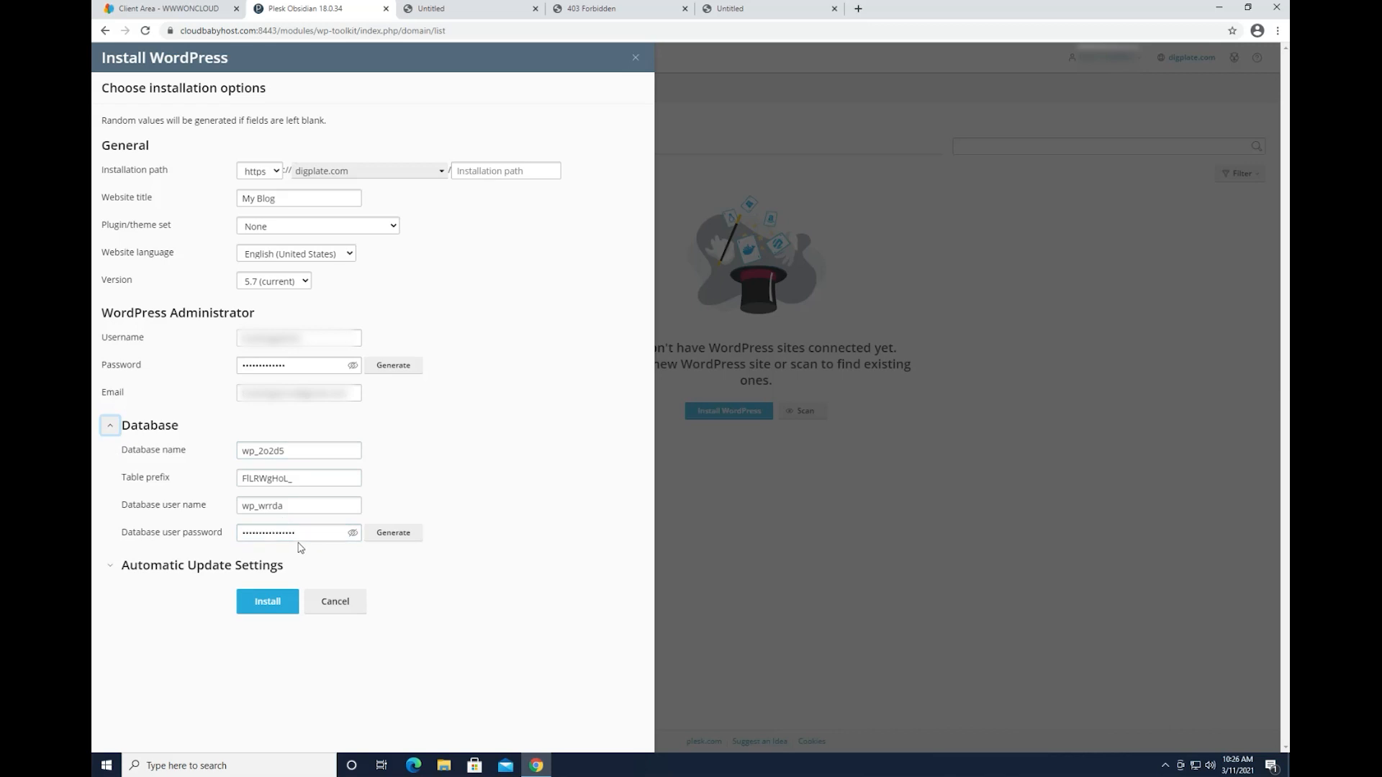
click(139, 569)
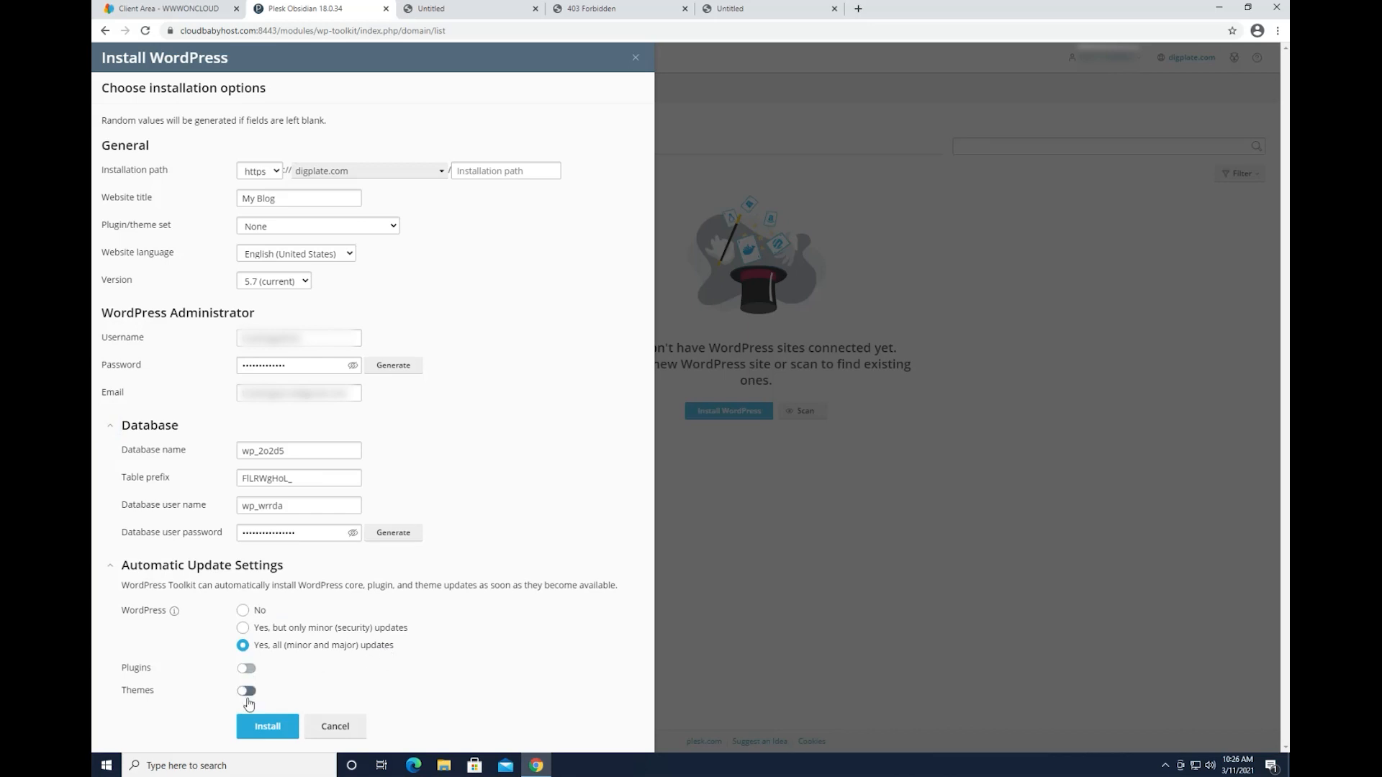
click(264, 728)
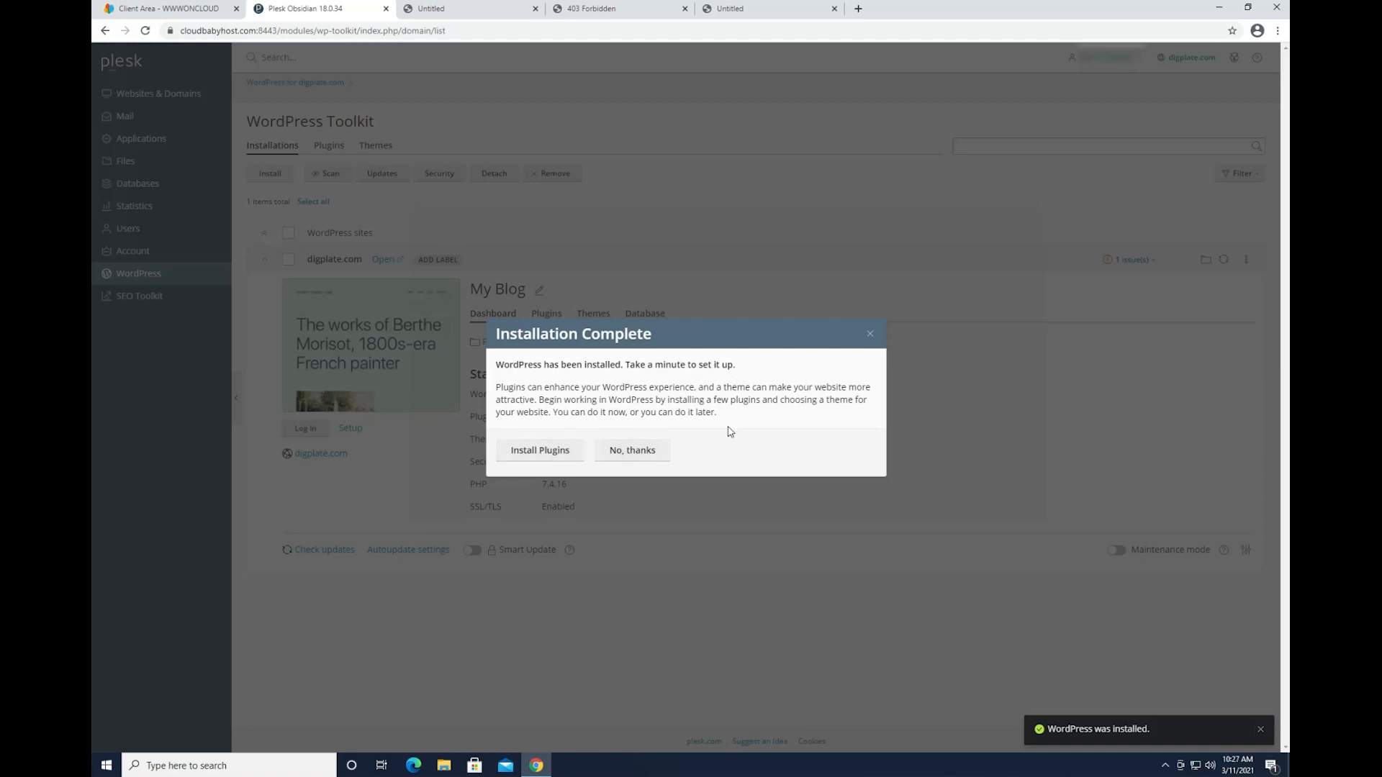
click(640, 453)
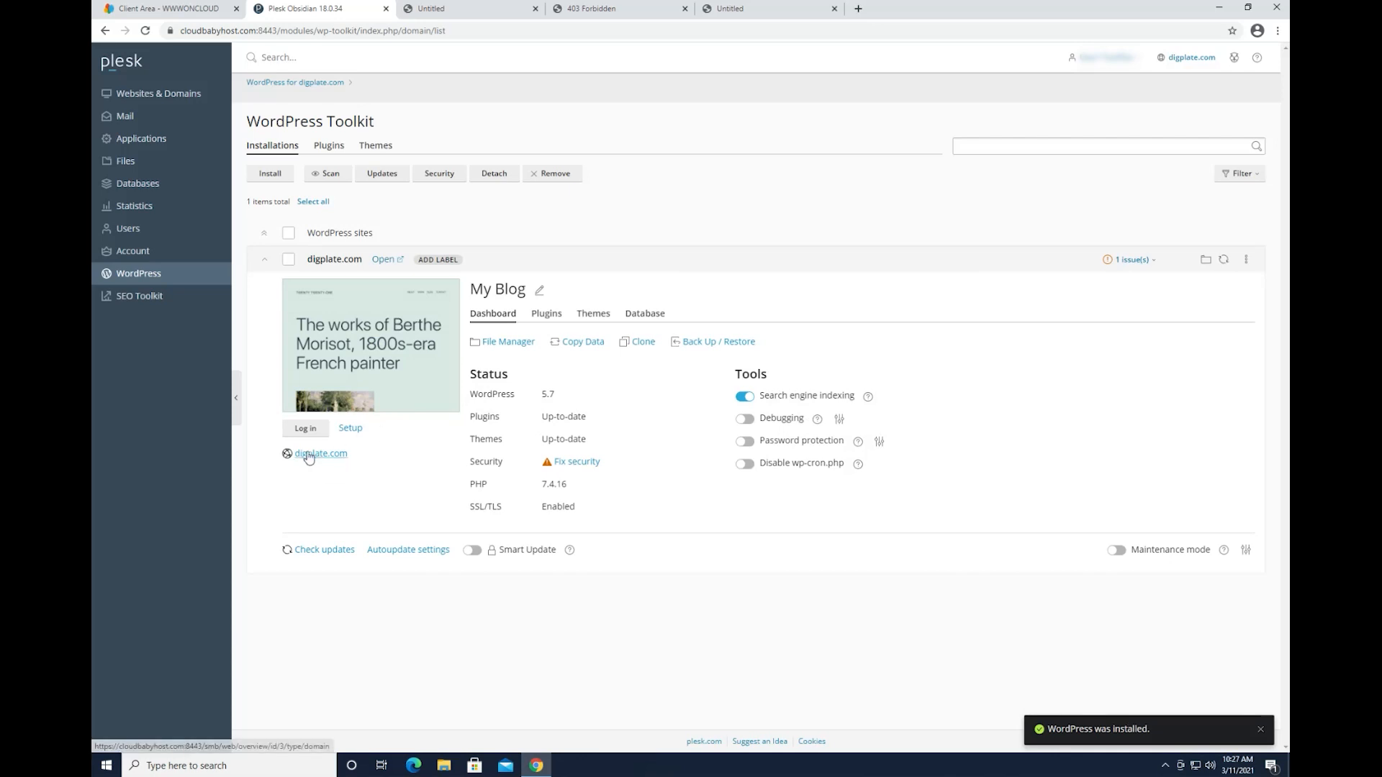
Step: Open the newly installed My Blog website and close the leftover Untitled and 403 Forbidden browser tabs
mouse_move(342, 374)
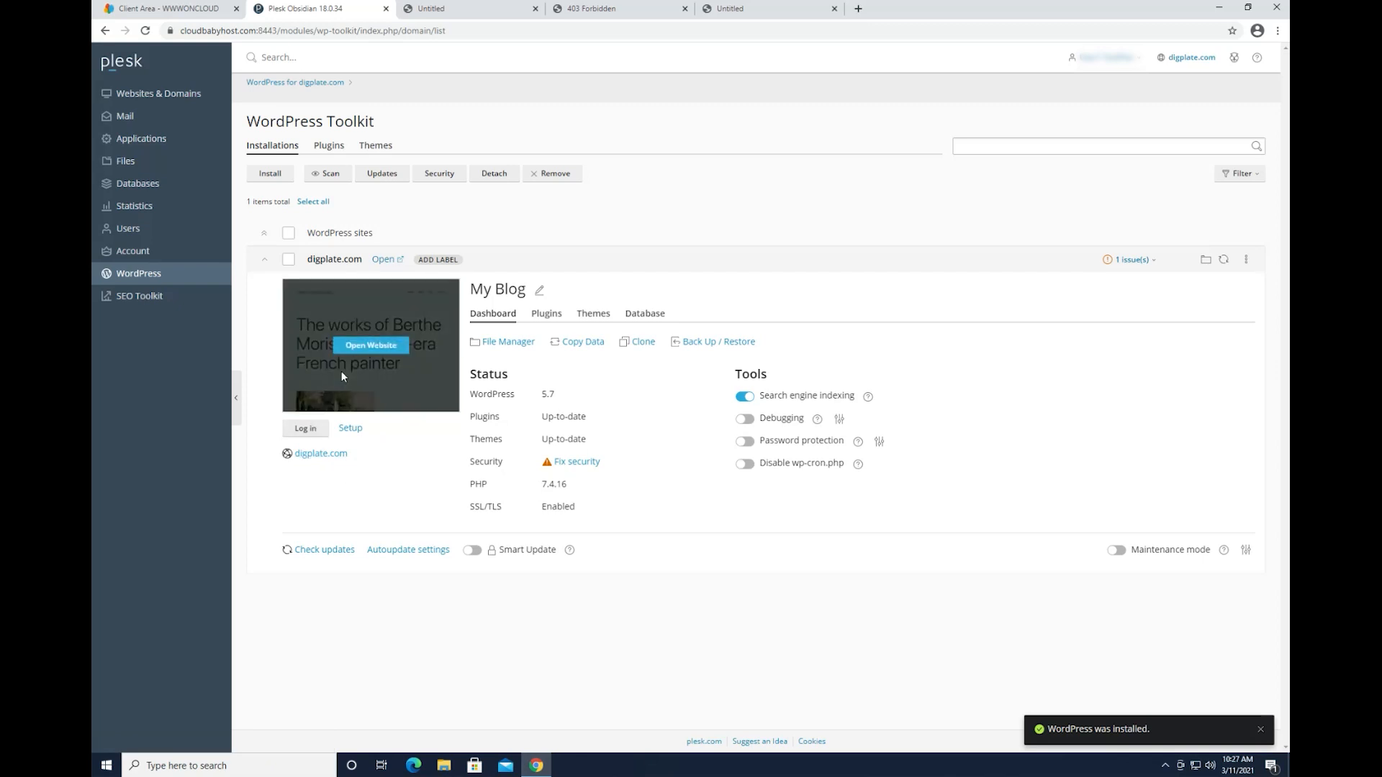
click(352, 349)
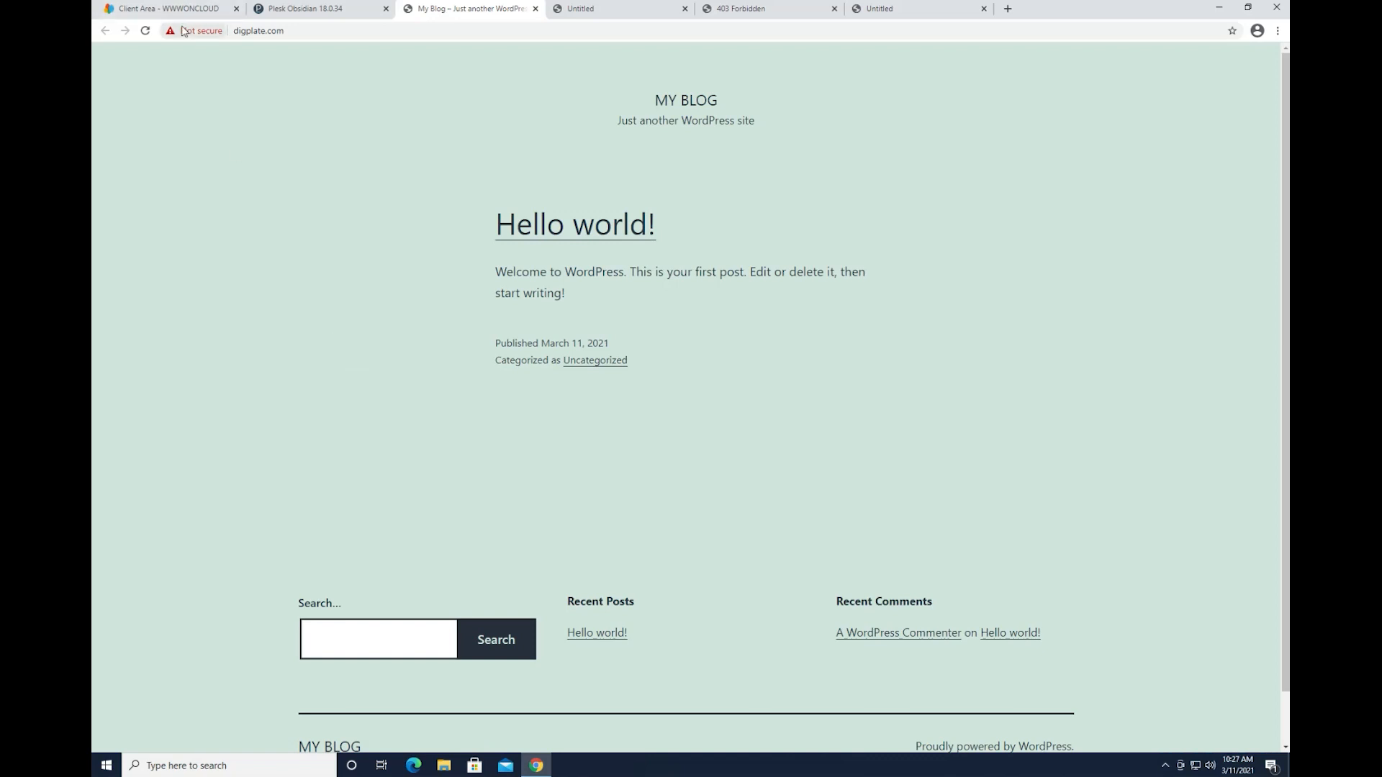
click(682, 9)
click(684, 8)
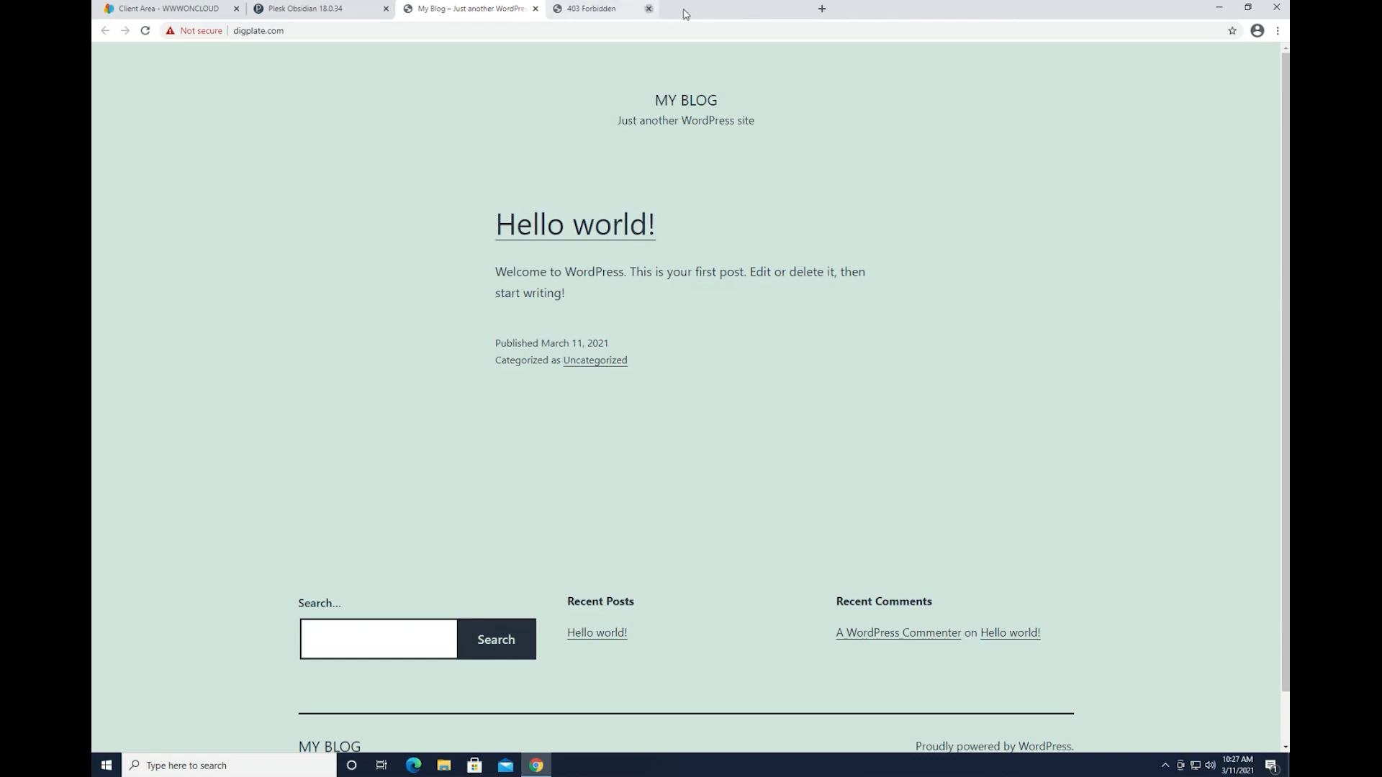
click(684, 9)
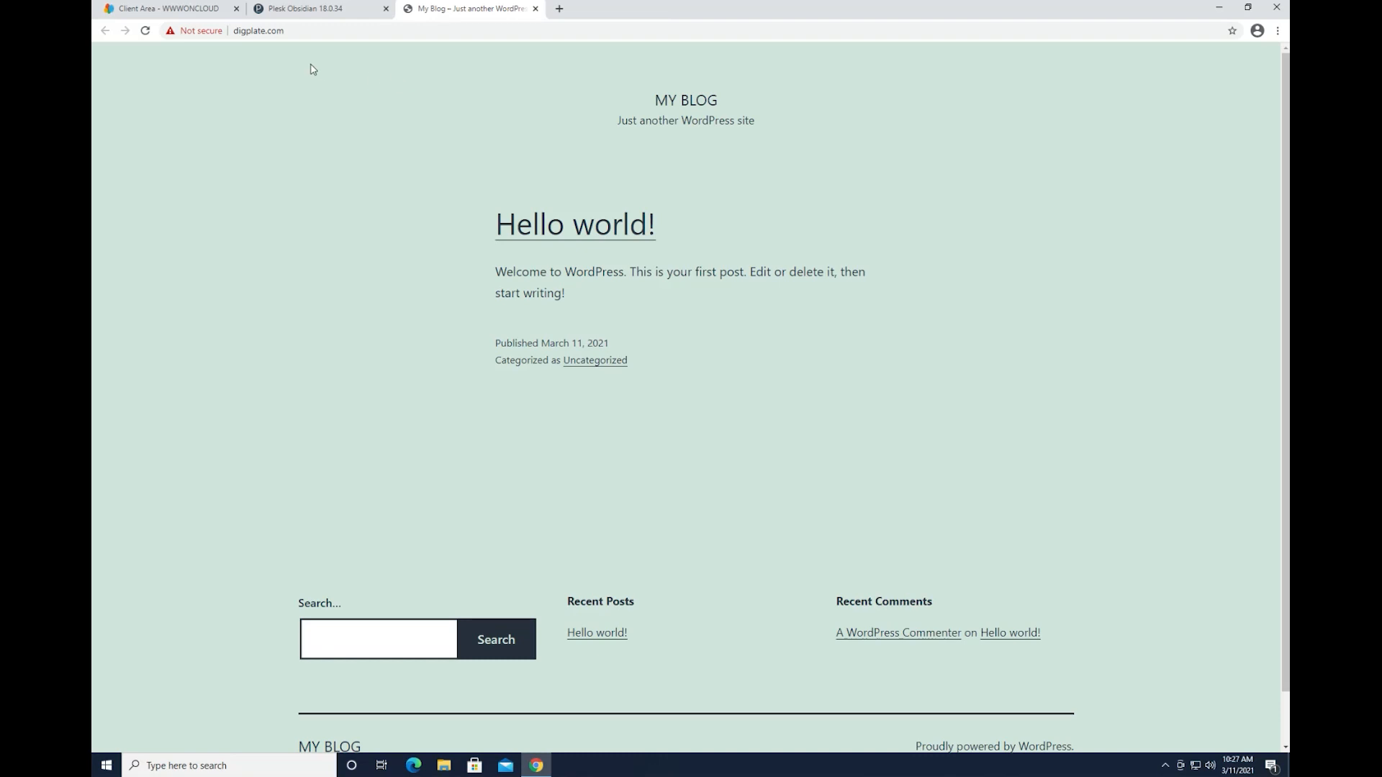
Step: Request a free Let's Encrypt wildcard certificate for digplate.com, also assigning it to the mail domain
click(293, 10)
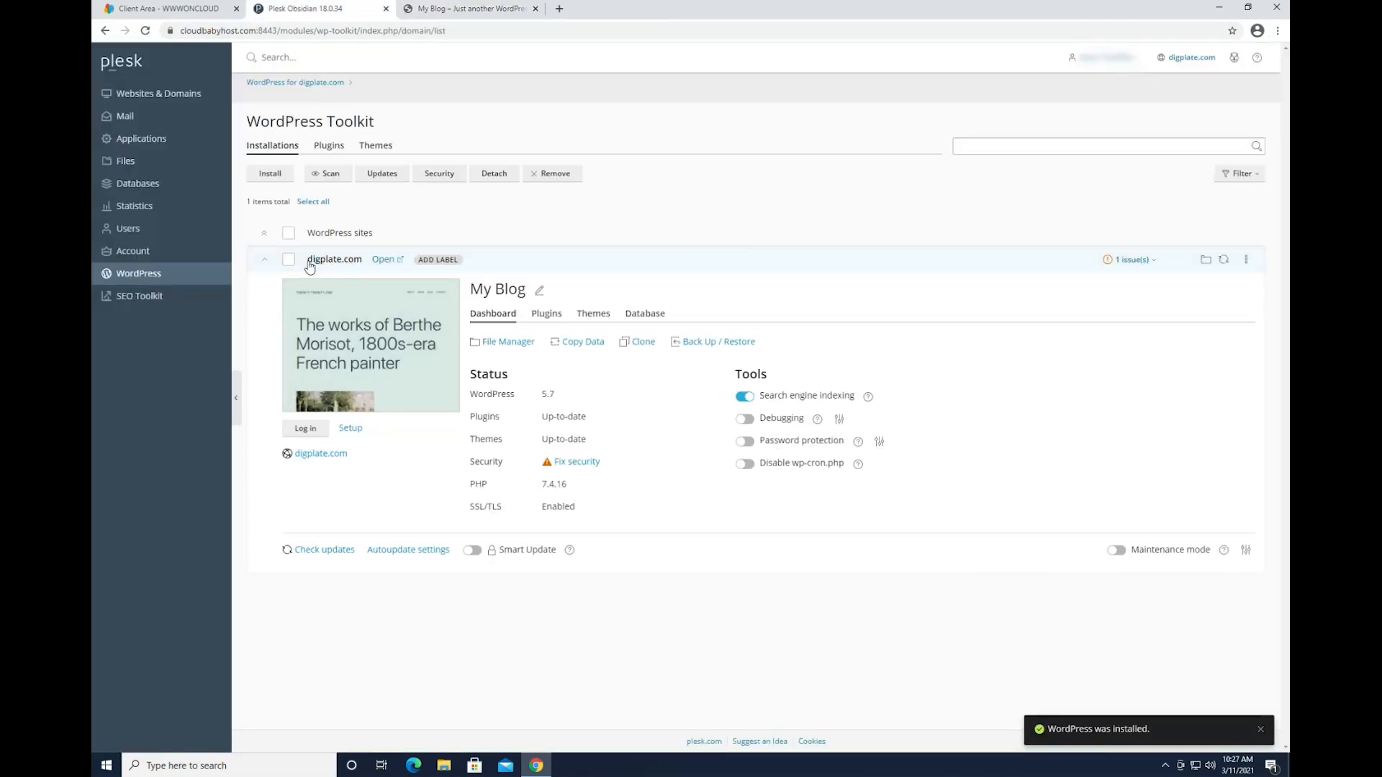
click(166, 93)
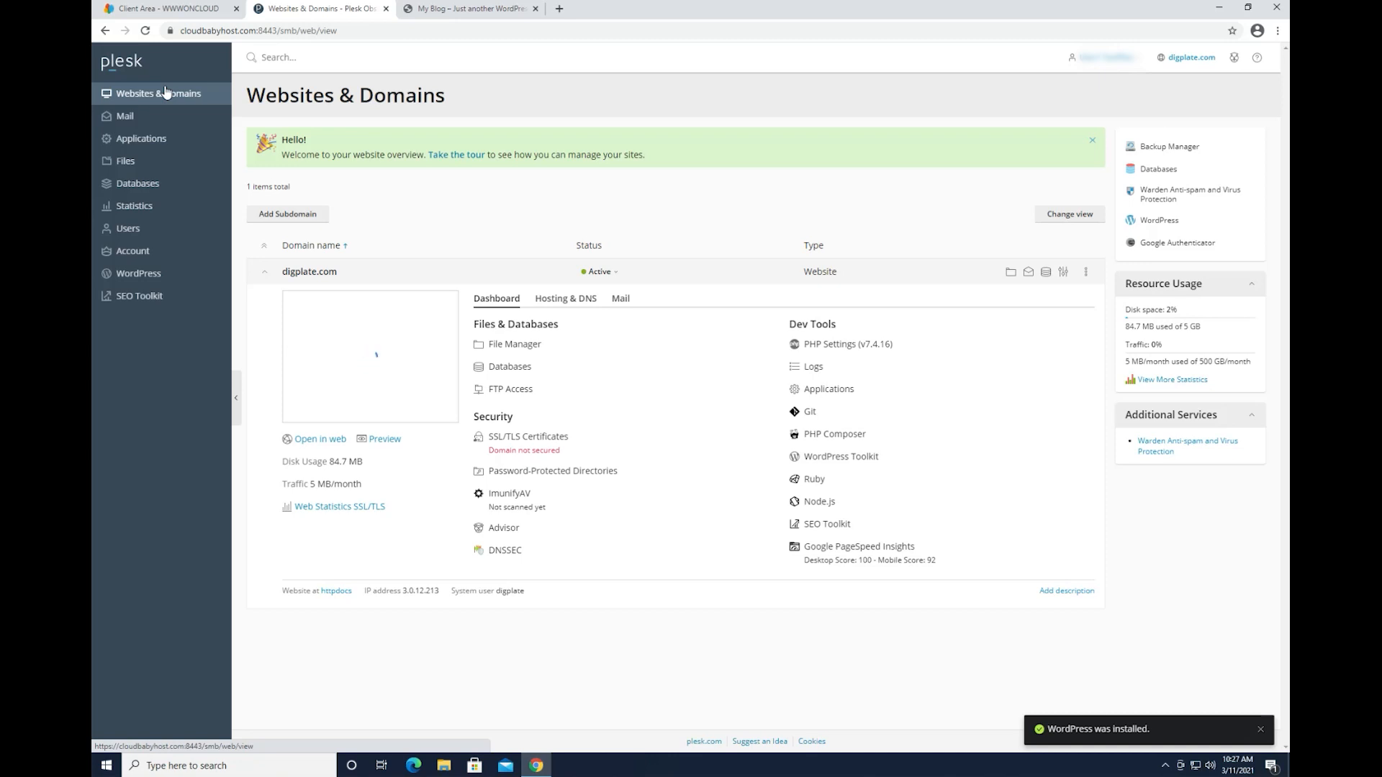
click(537, 443)
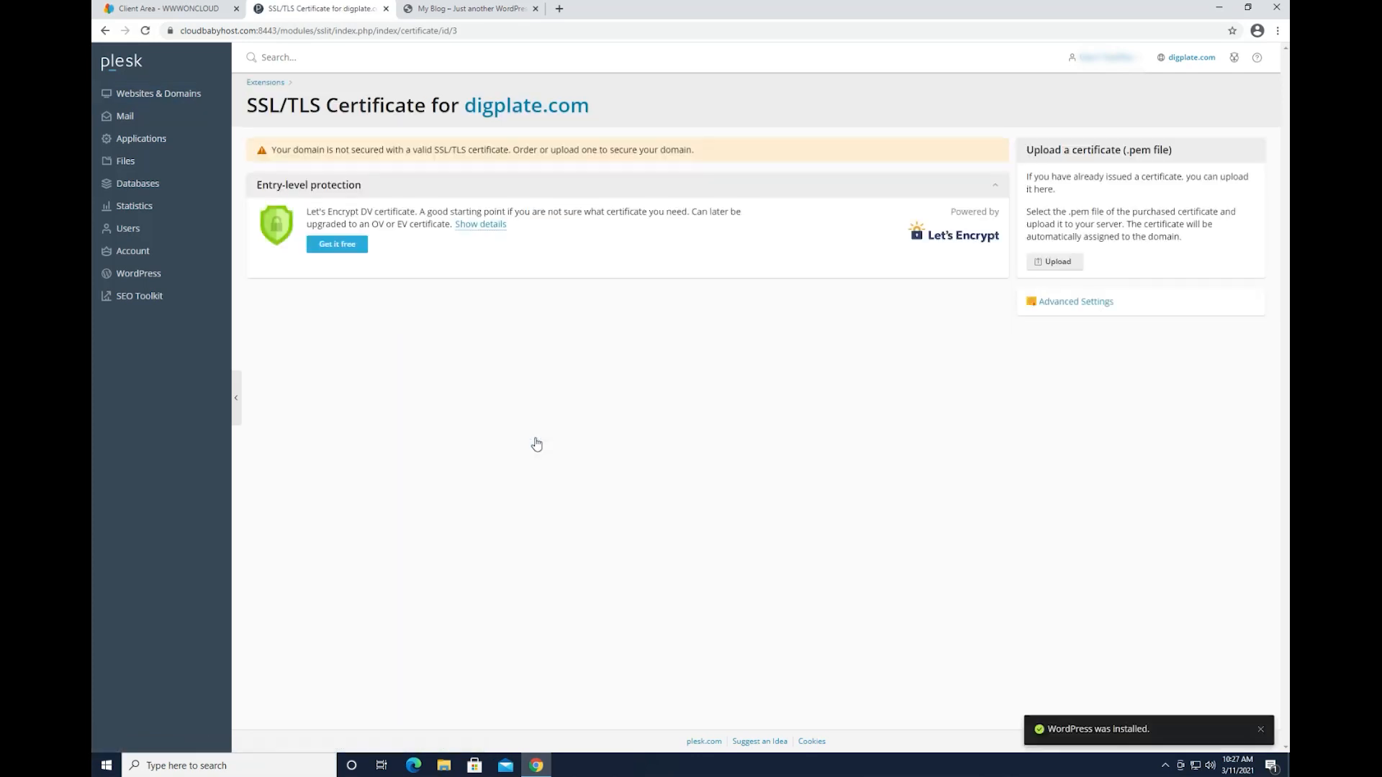
click(352, 249)
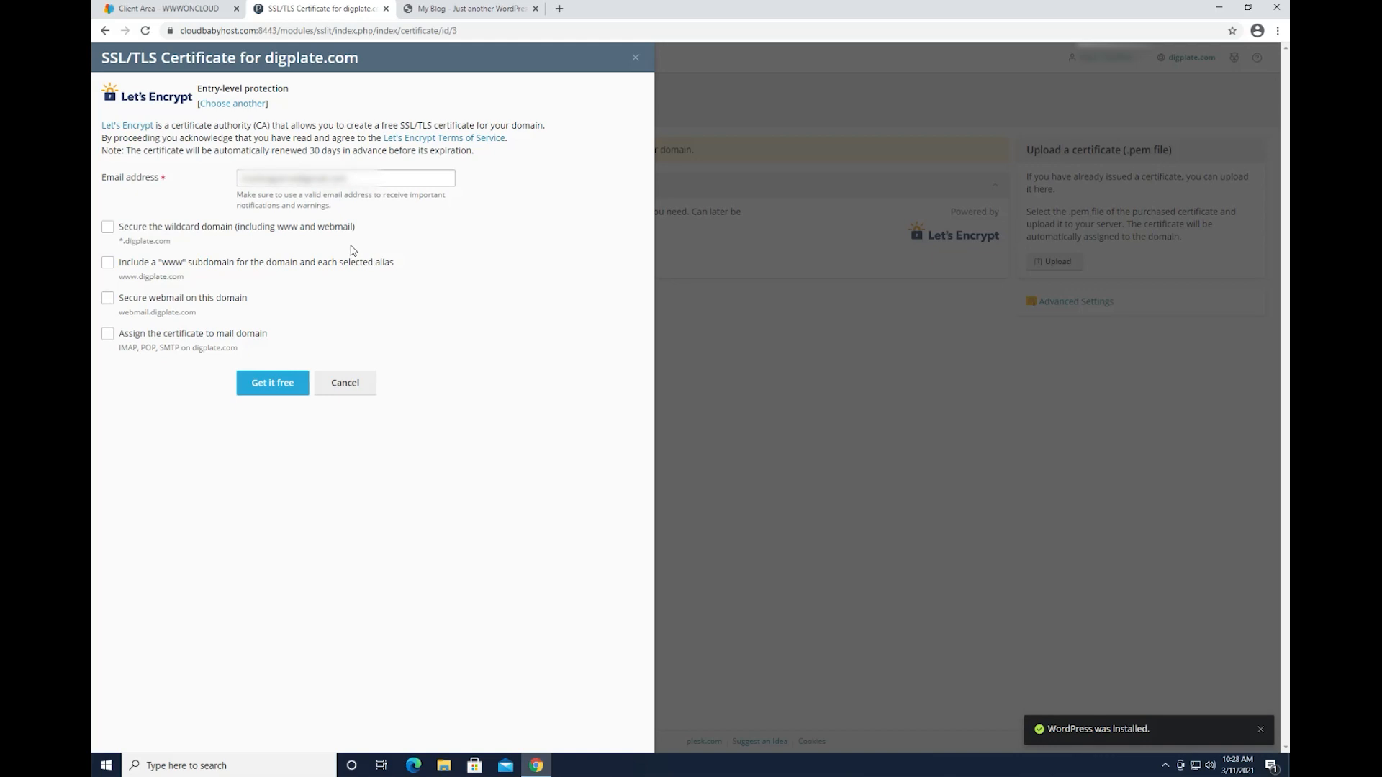
click(110, 229)
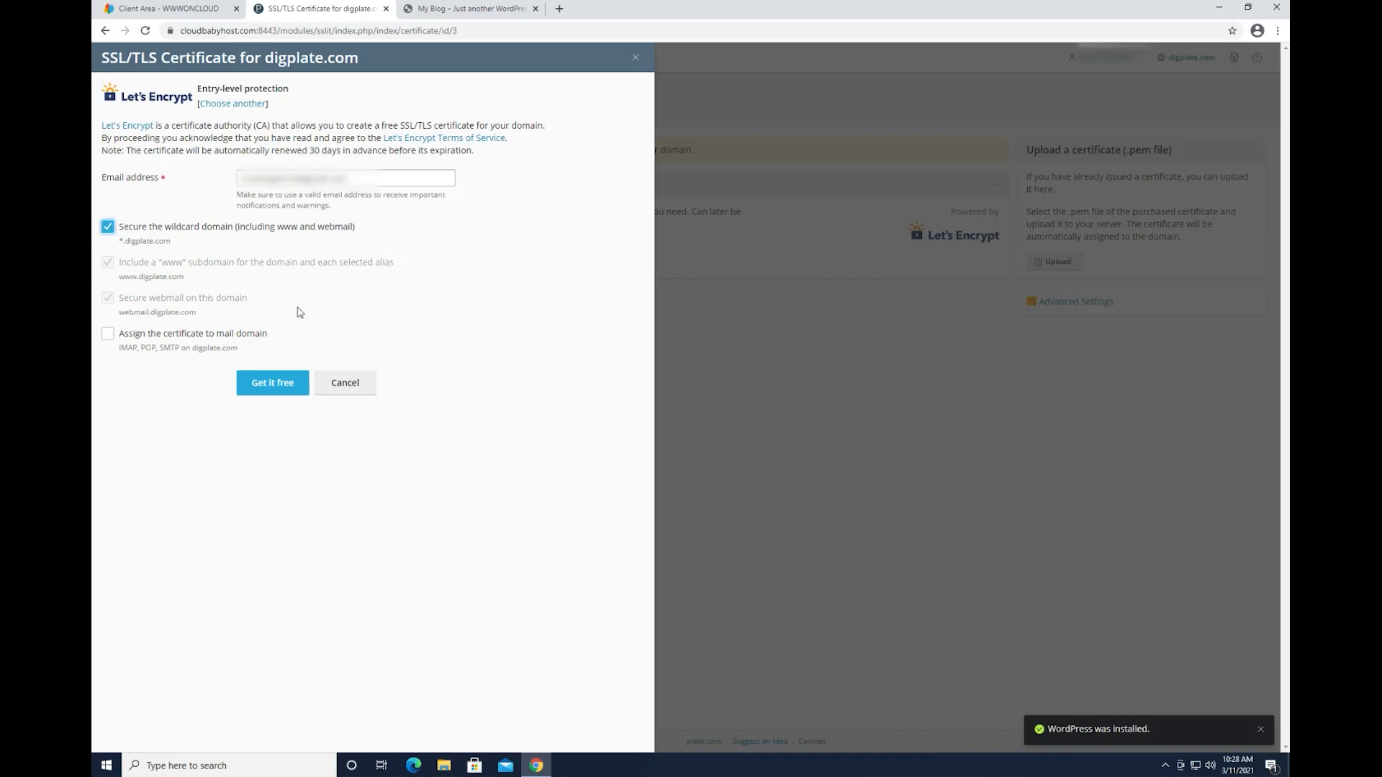
click(108, 337)
click(278, 382)
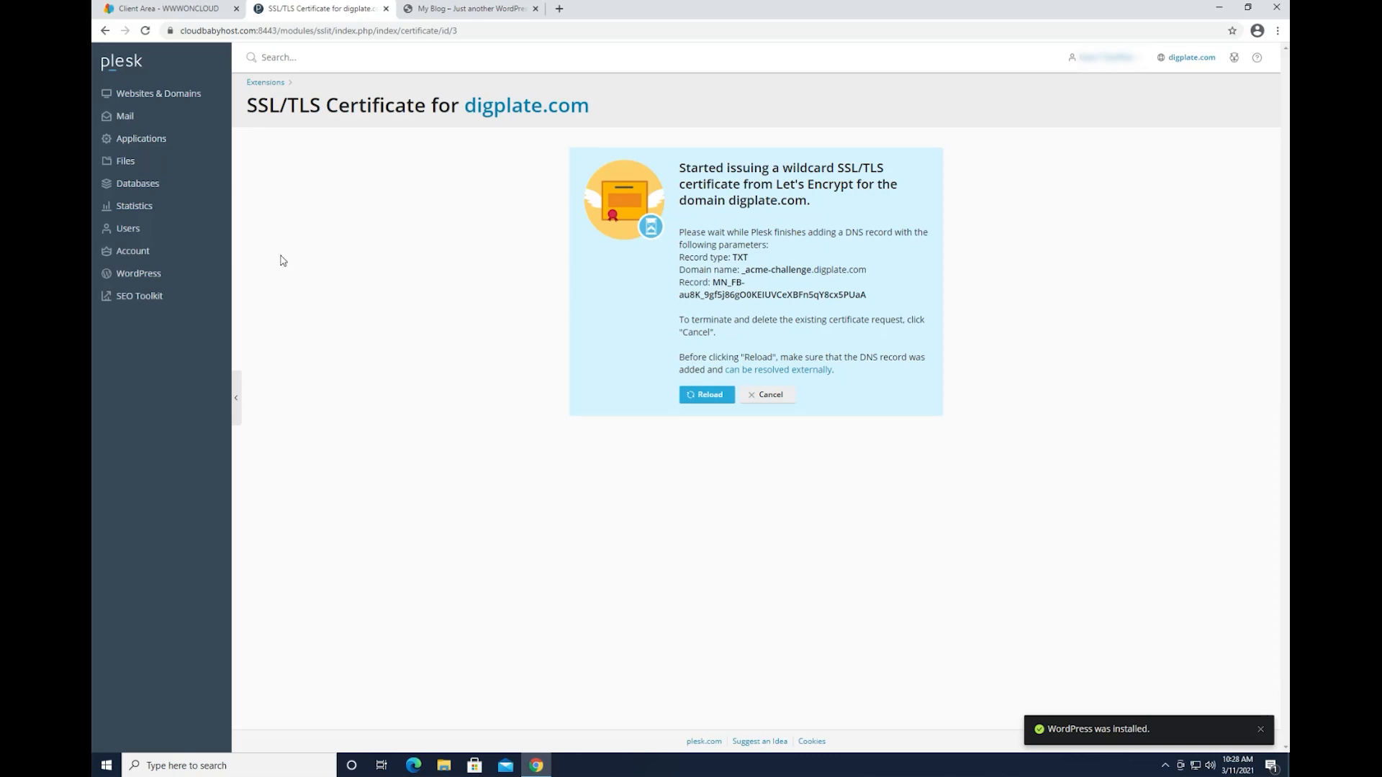
Step: In a separate browser tab, start a new TXT record in the DNS settings of digplate.com
middle_click(155, 101)
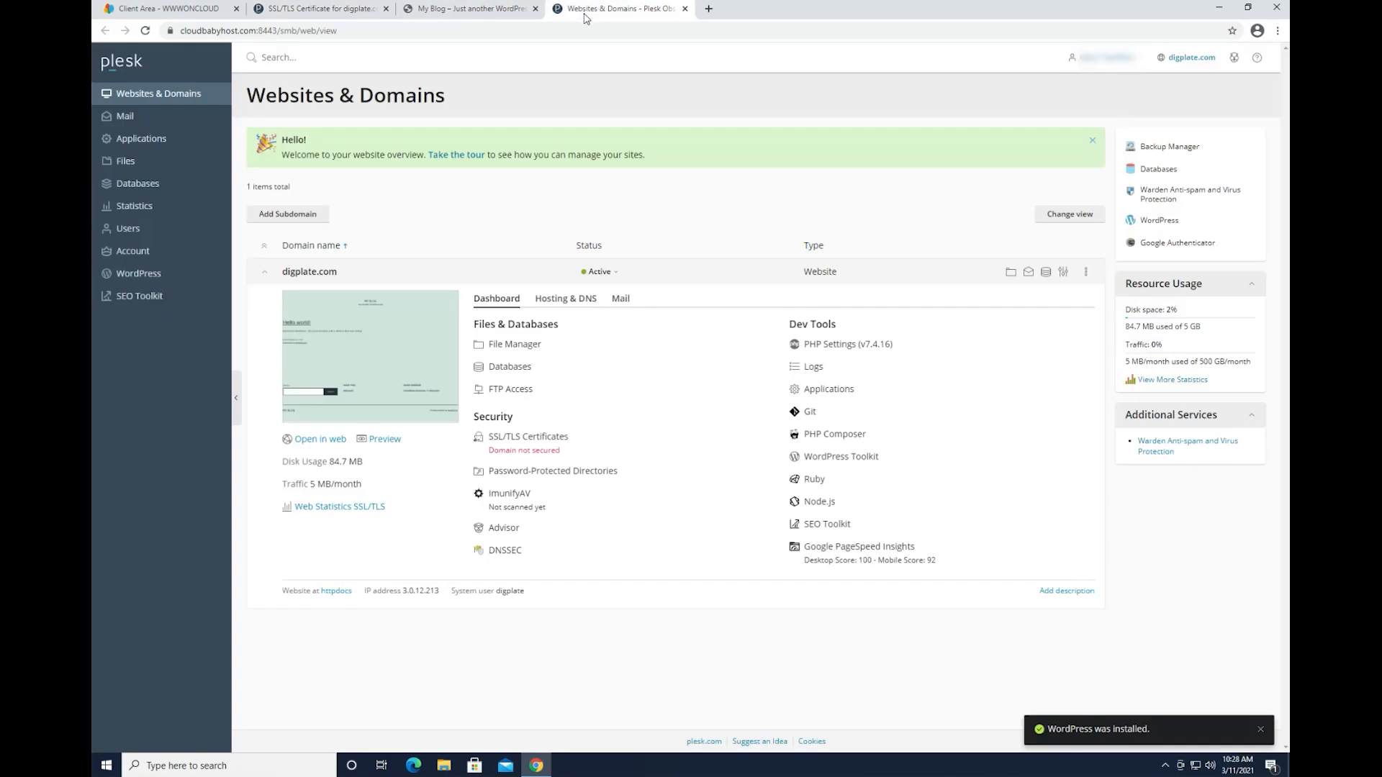
click(563, 300)
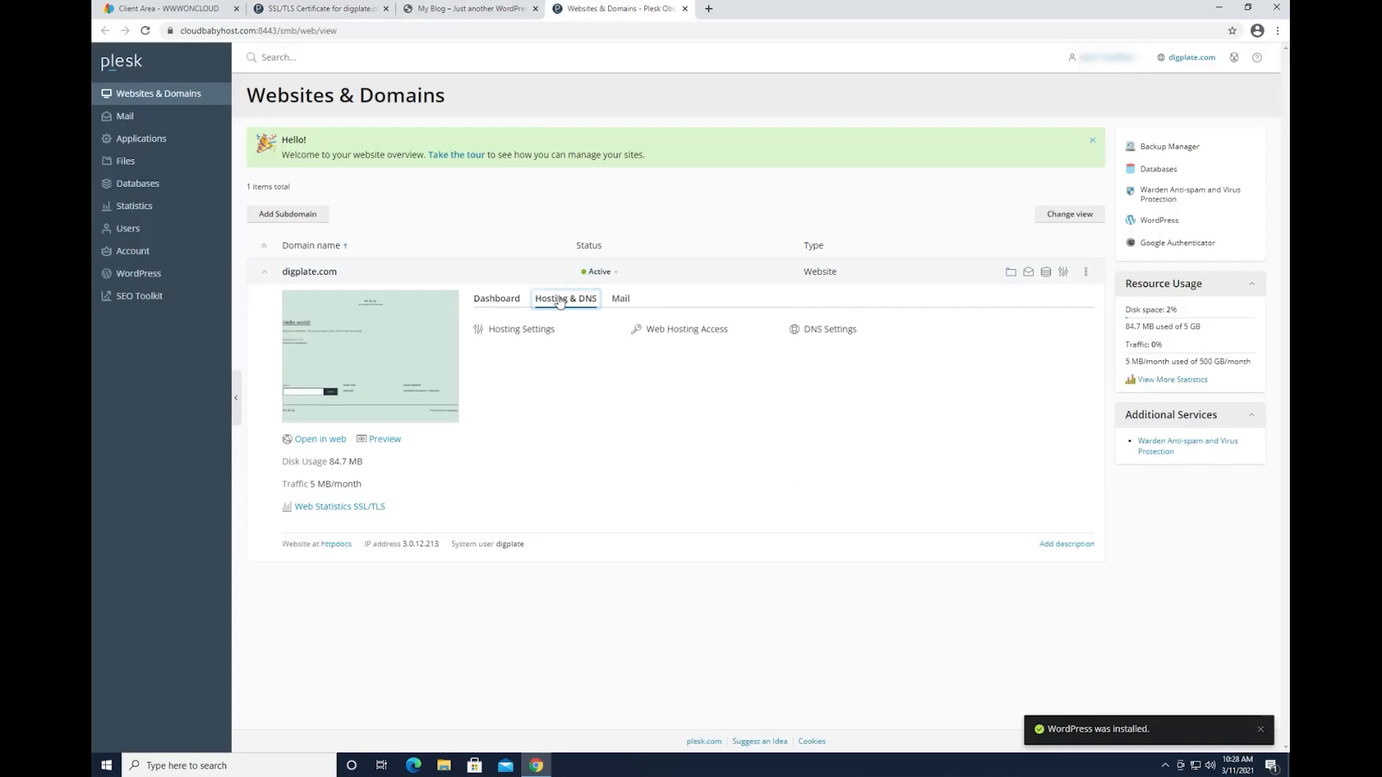
click(835, 331)
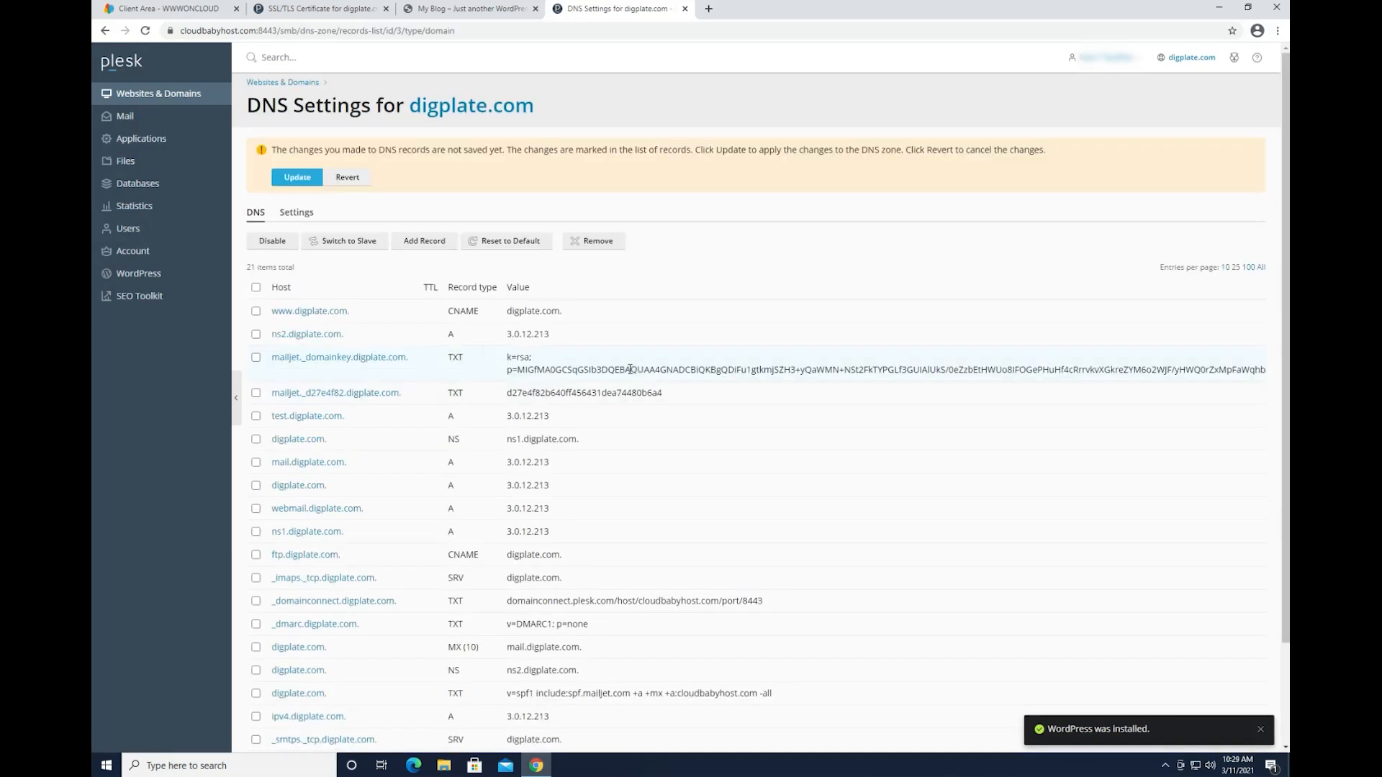
click(420, 243)
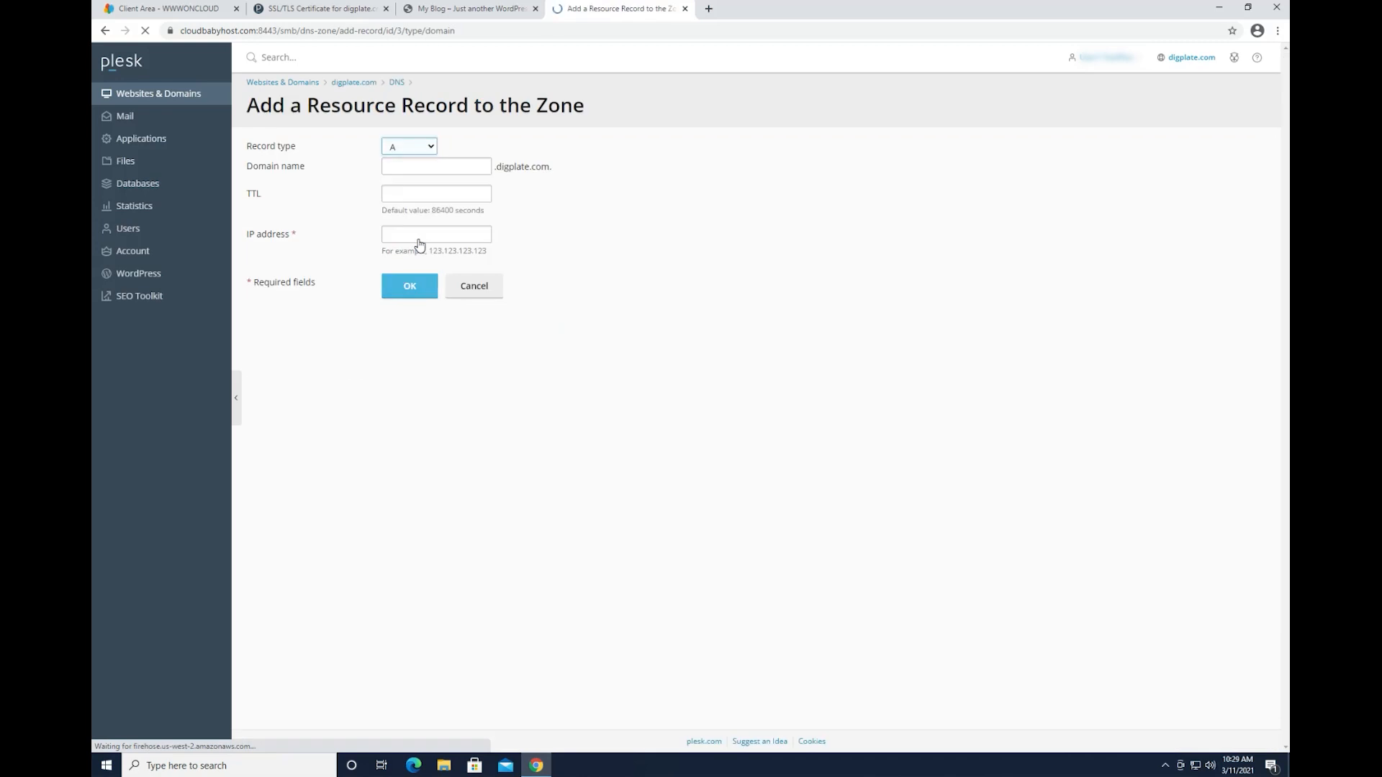
click(423, 164)
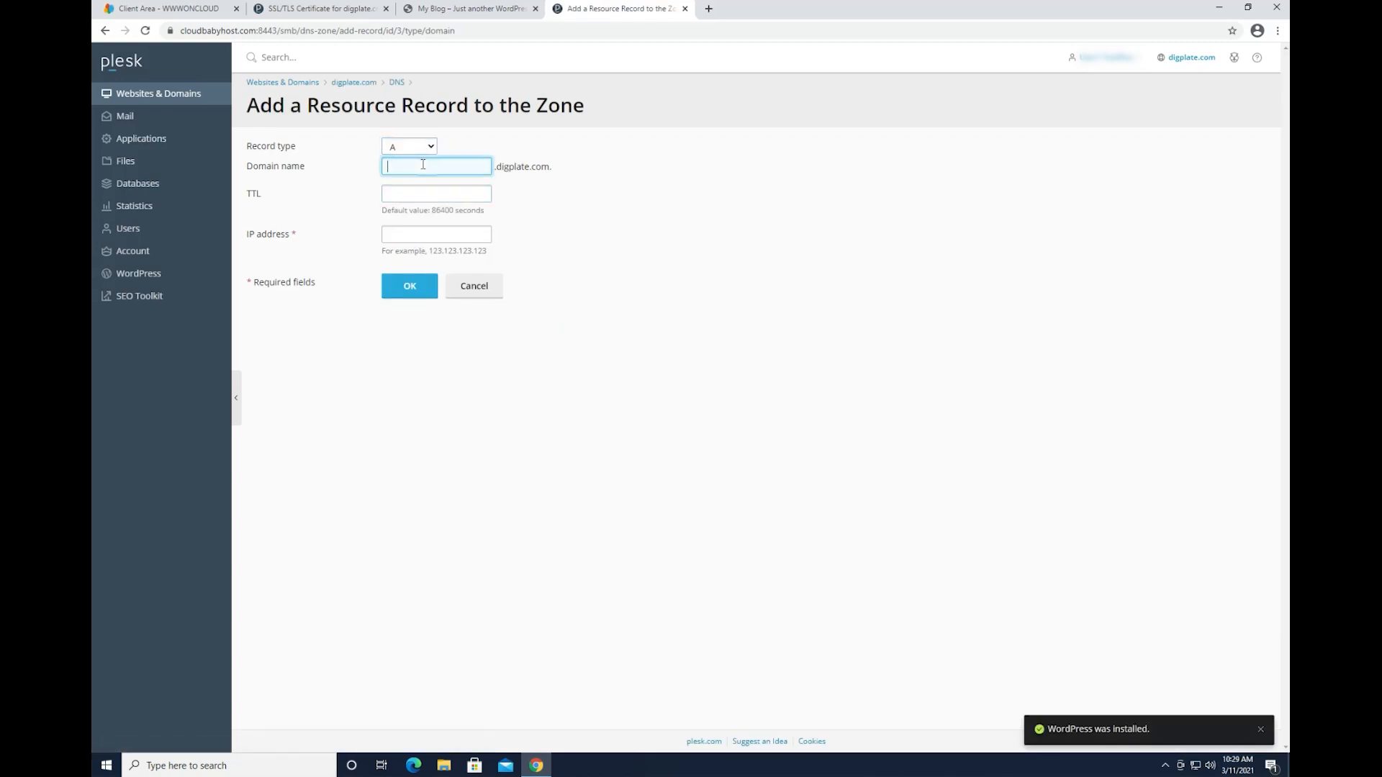
click(423, 148)
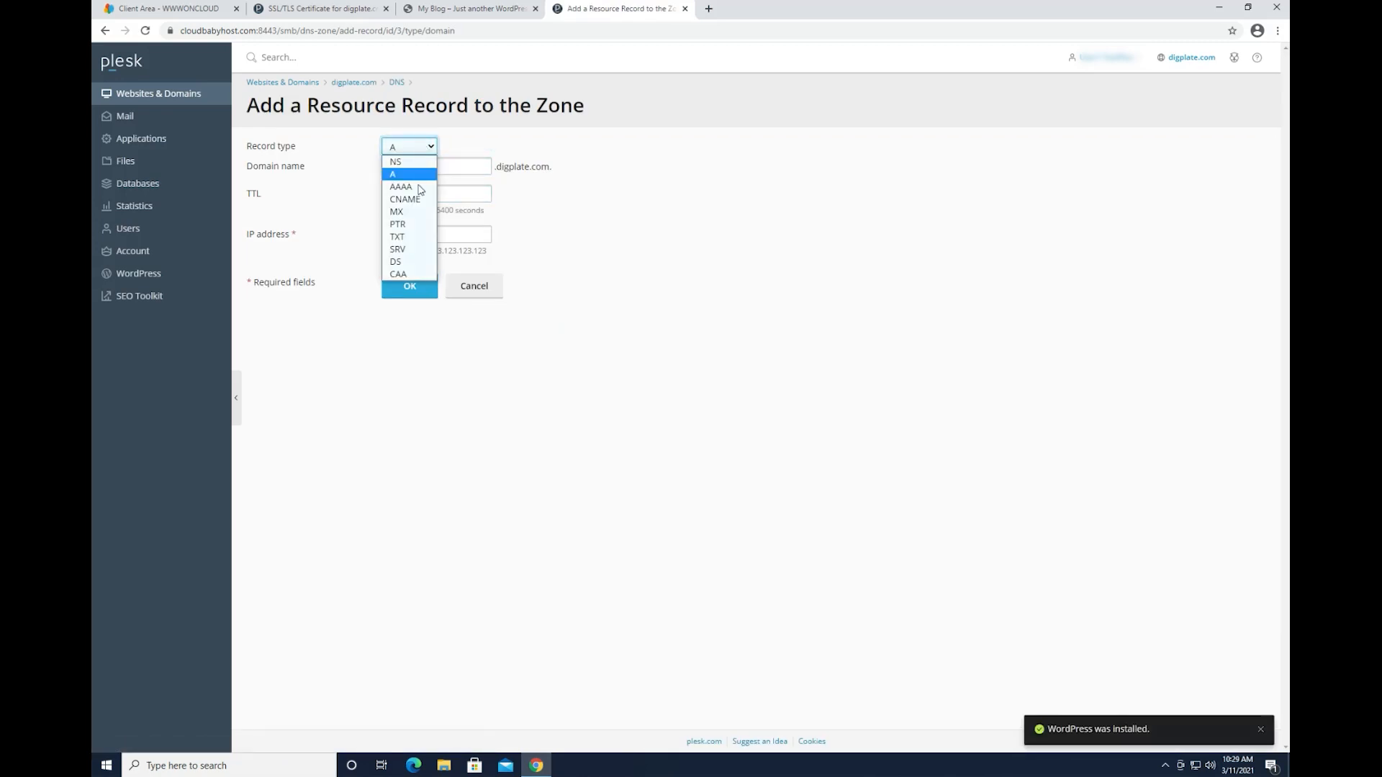
click(416, 238)
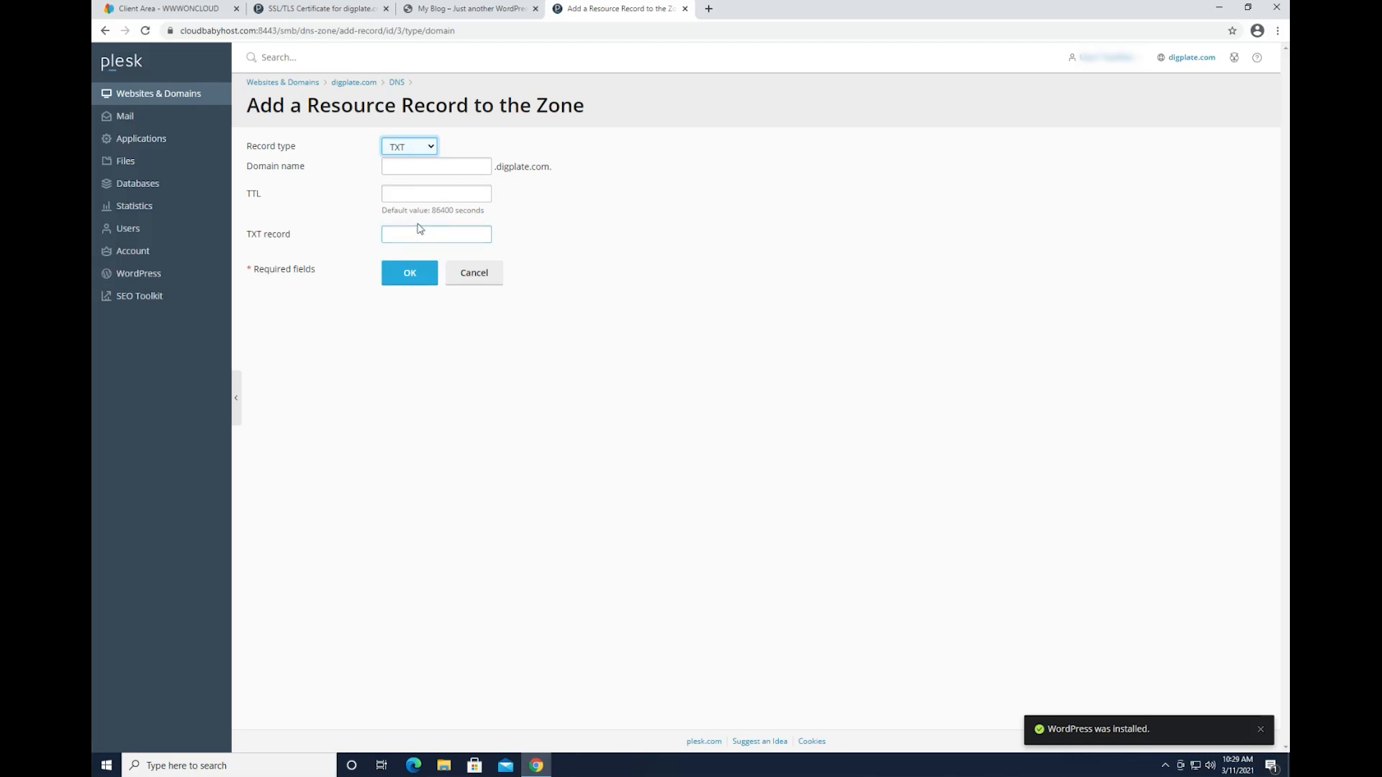
Step: Copy the _acme-challenge prefix from the certificate validation instructions into the new TXT record's domain name
click(320, 9)
drag(743, 271, 814, 270)
key(ctrl+c)
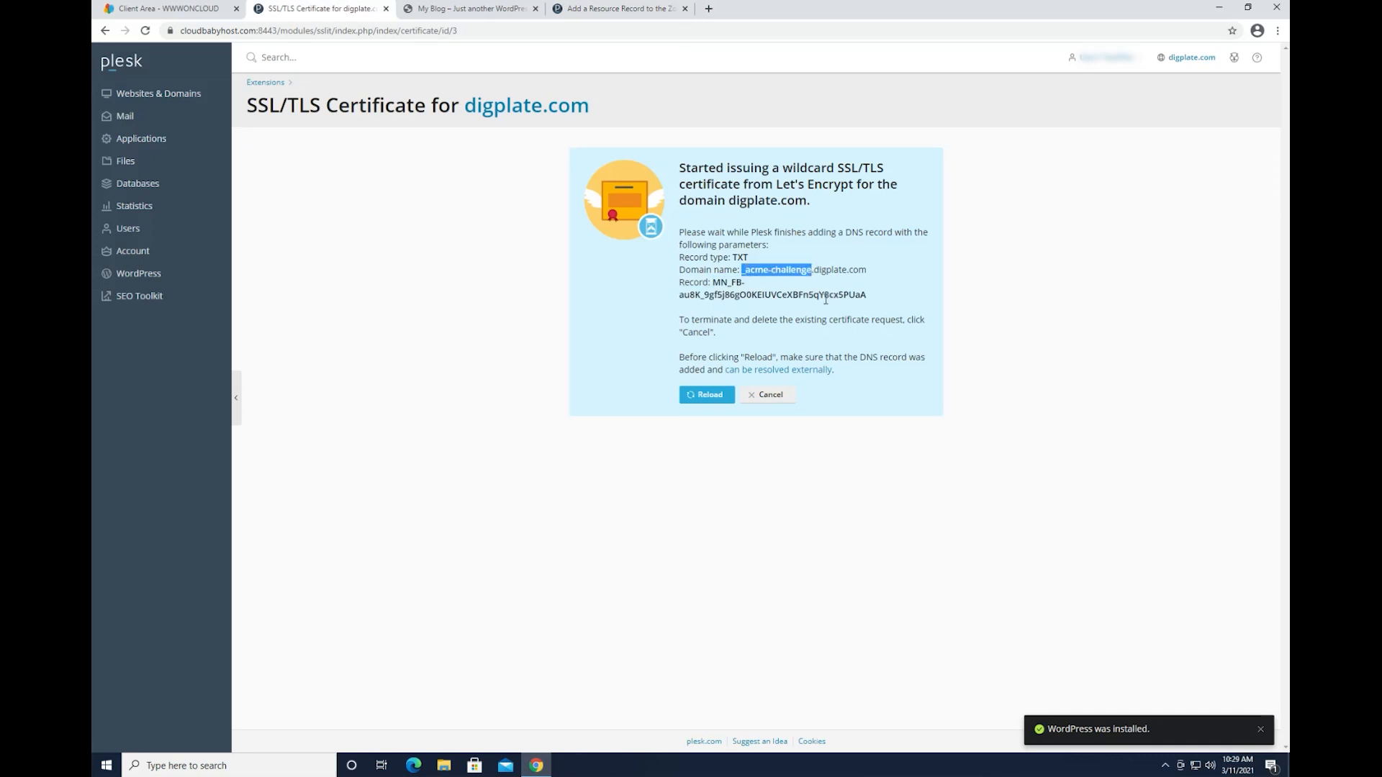
click(617, 9)
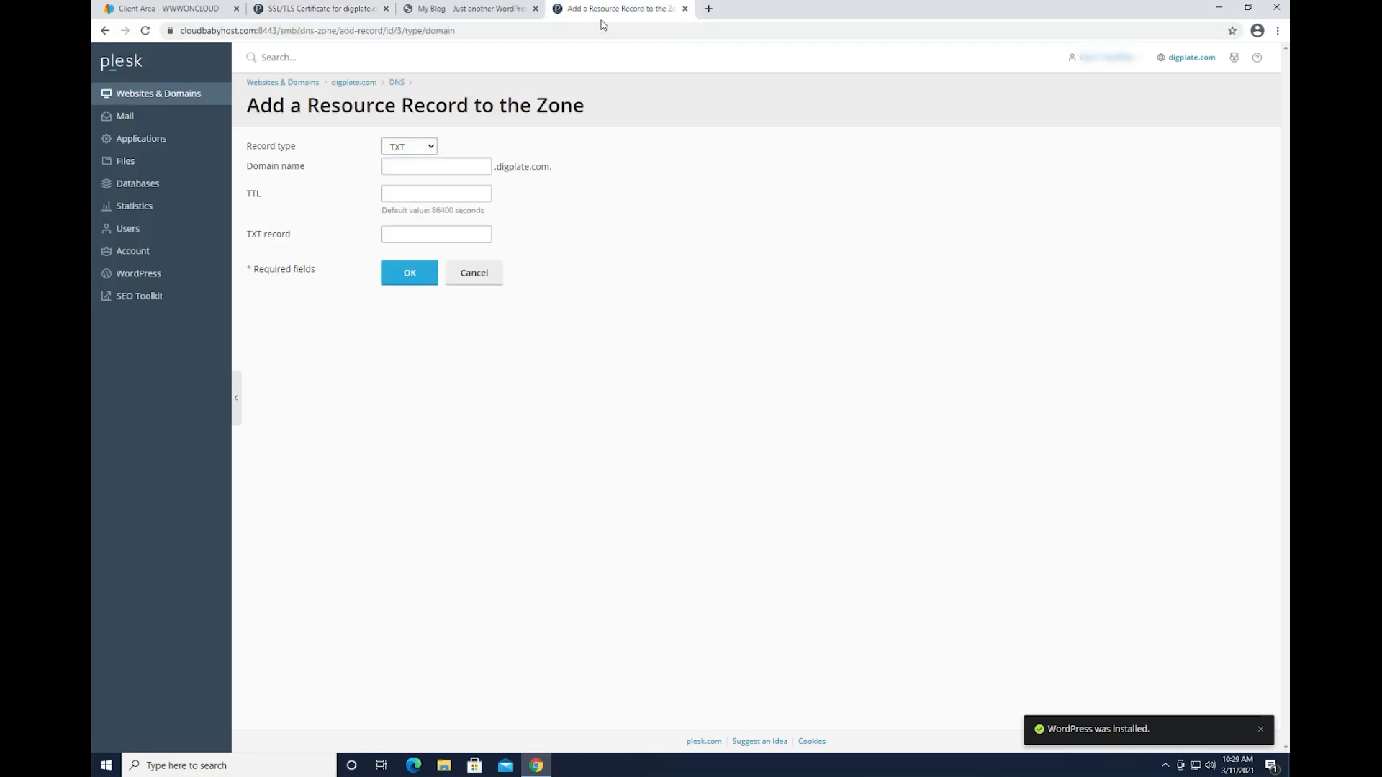
click(468, 164)
key(ctrl+v)
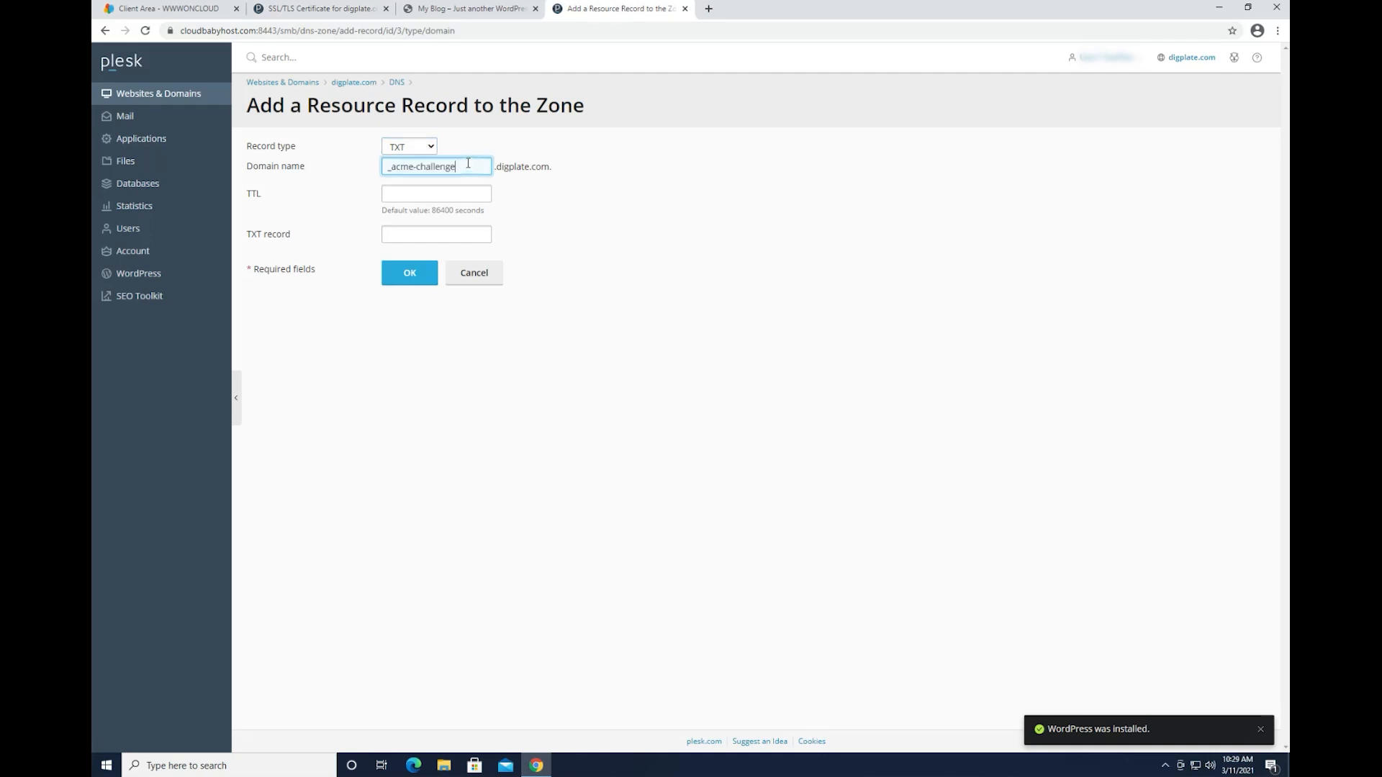
Step: Copy the validation token from the certificate instructions into the TXT record's value and add the record to the digplate.com zone
click(353, 7)
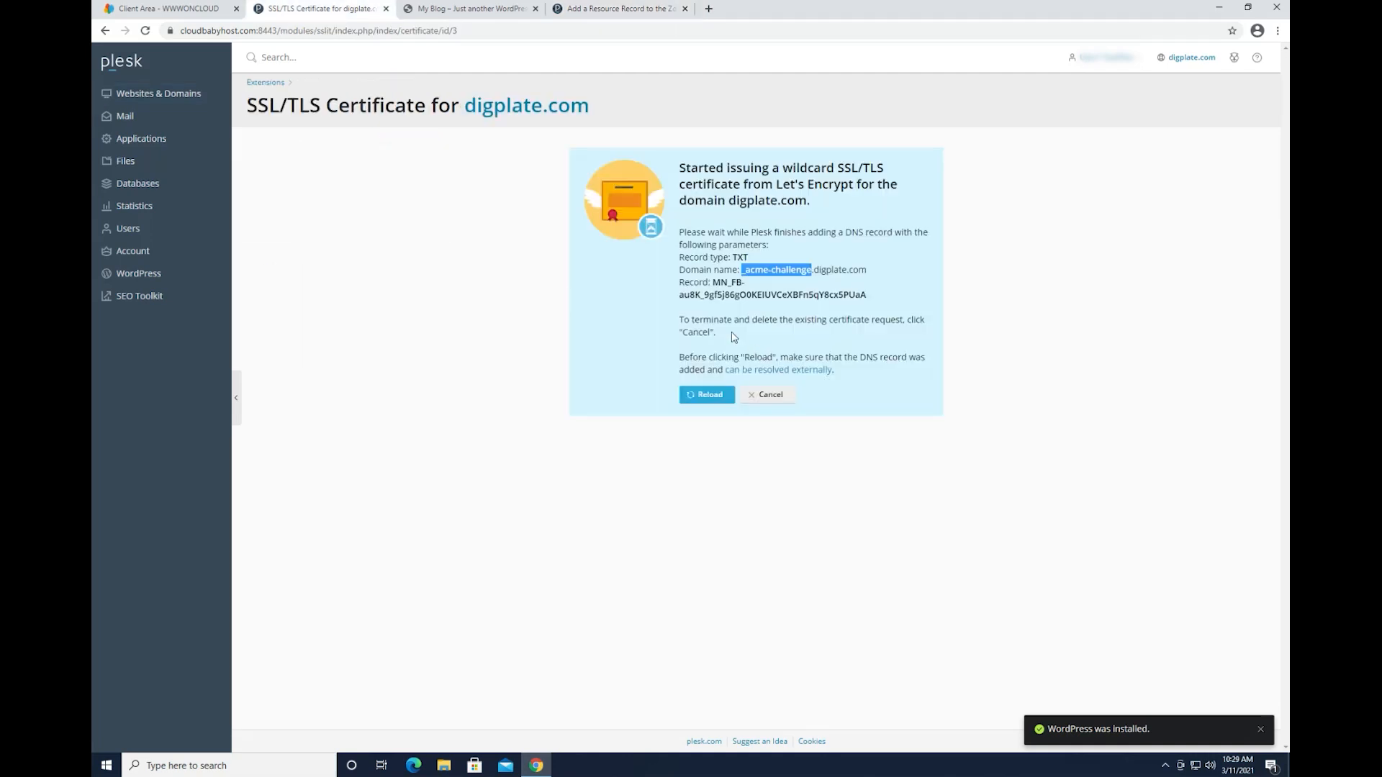
drag(711, 283, 891, 304)
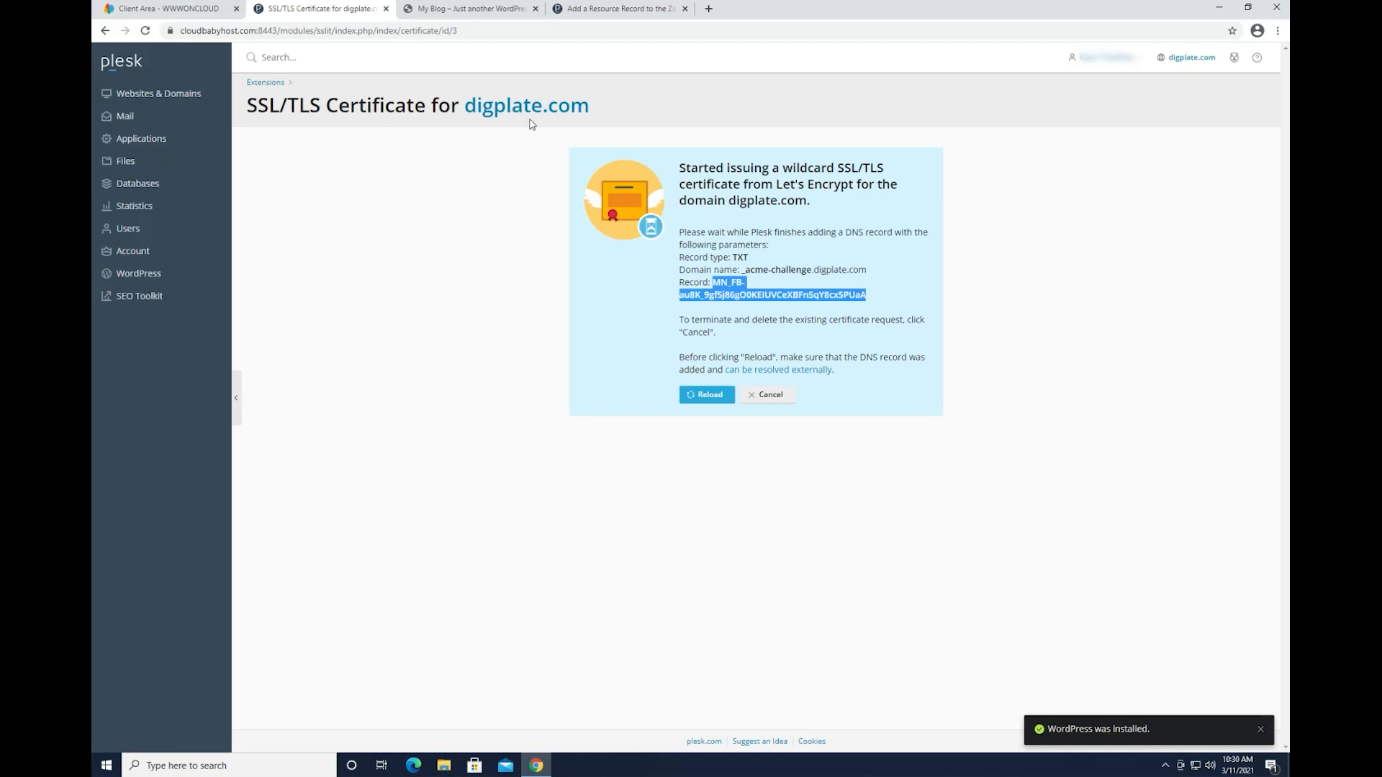
click(584, 9)
click(444, 235)
key(ctrl+v)
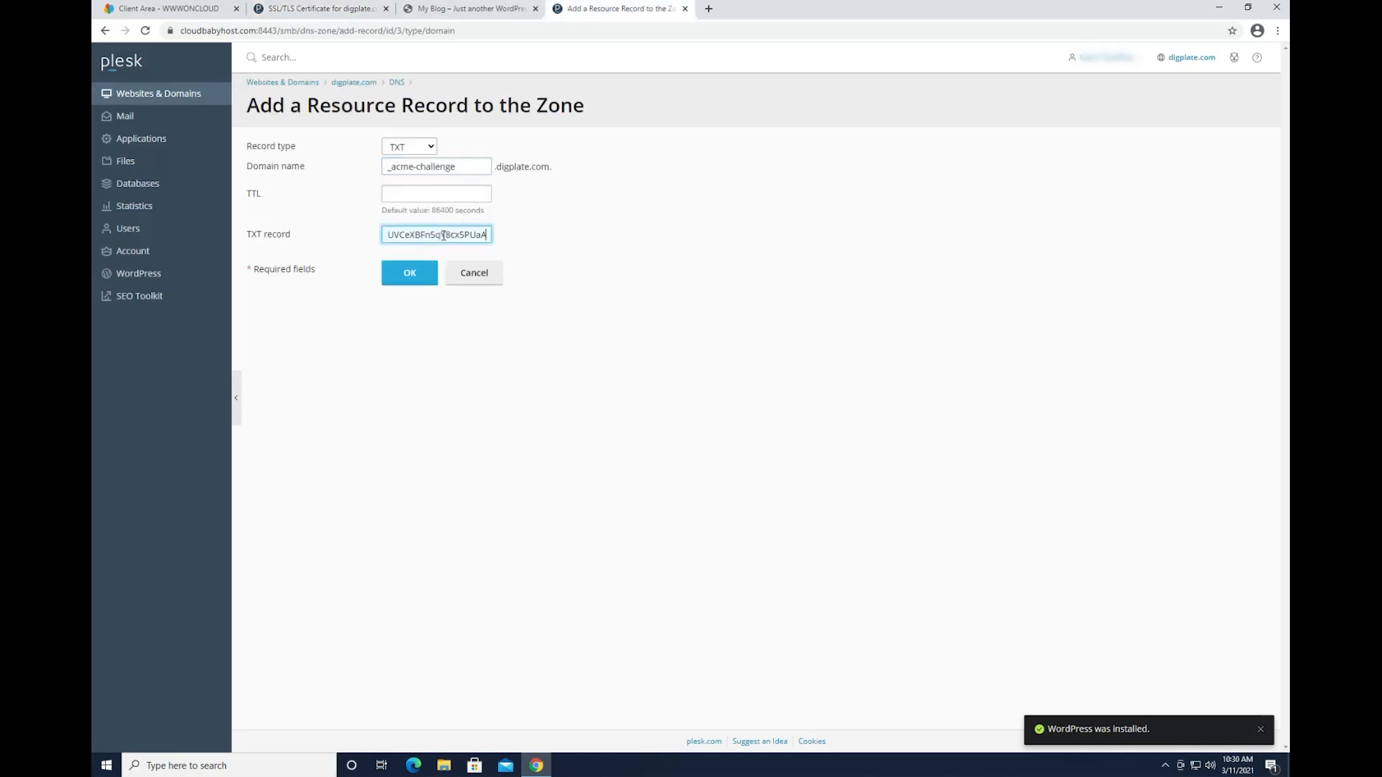
drag(407, 233, 305, 239)
click(408, 272)
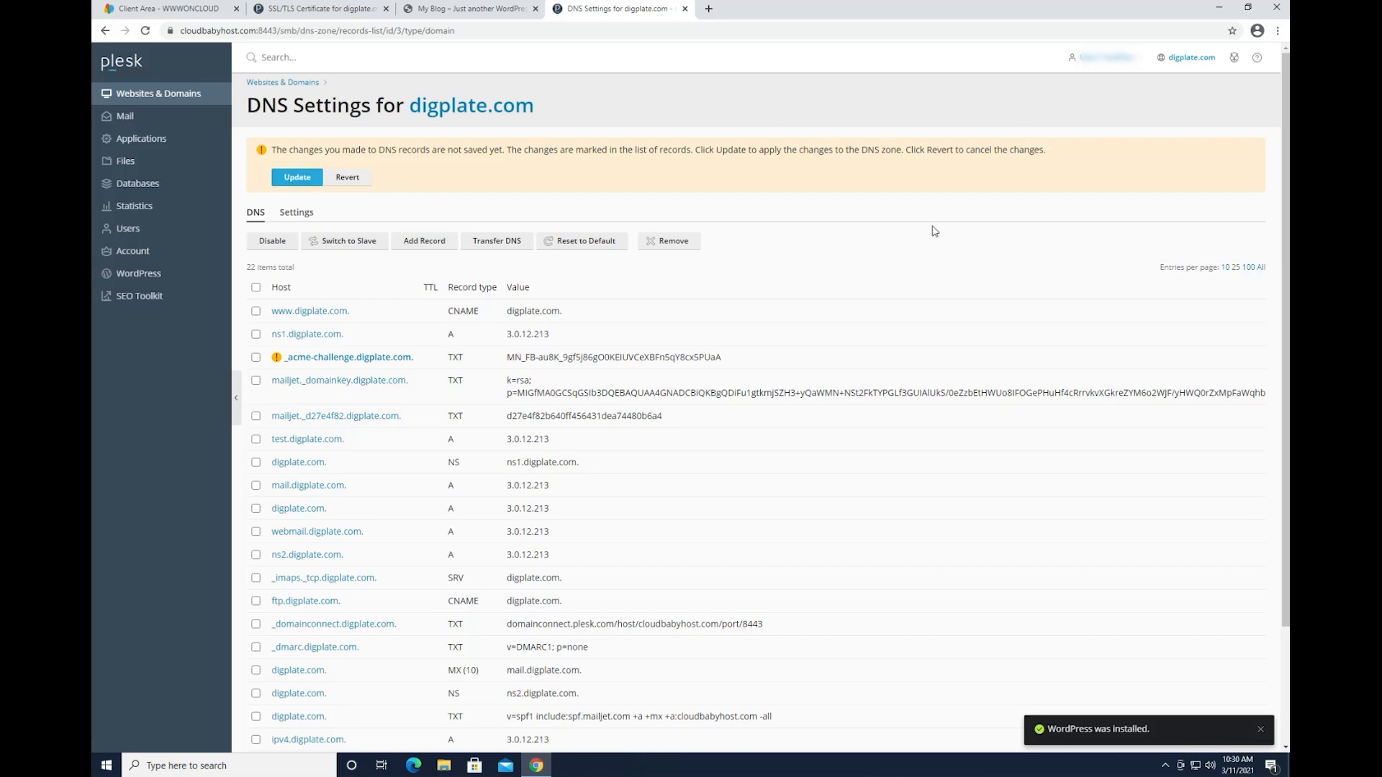
Step: Apply the pending DNS changes to the zone and reload the wildcard certificate request to complete its issuance
click(298, 181)
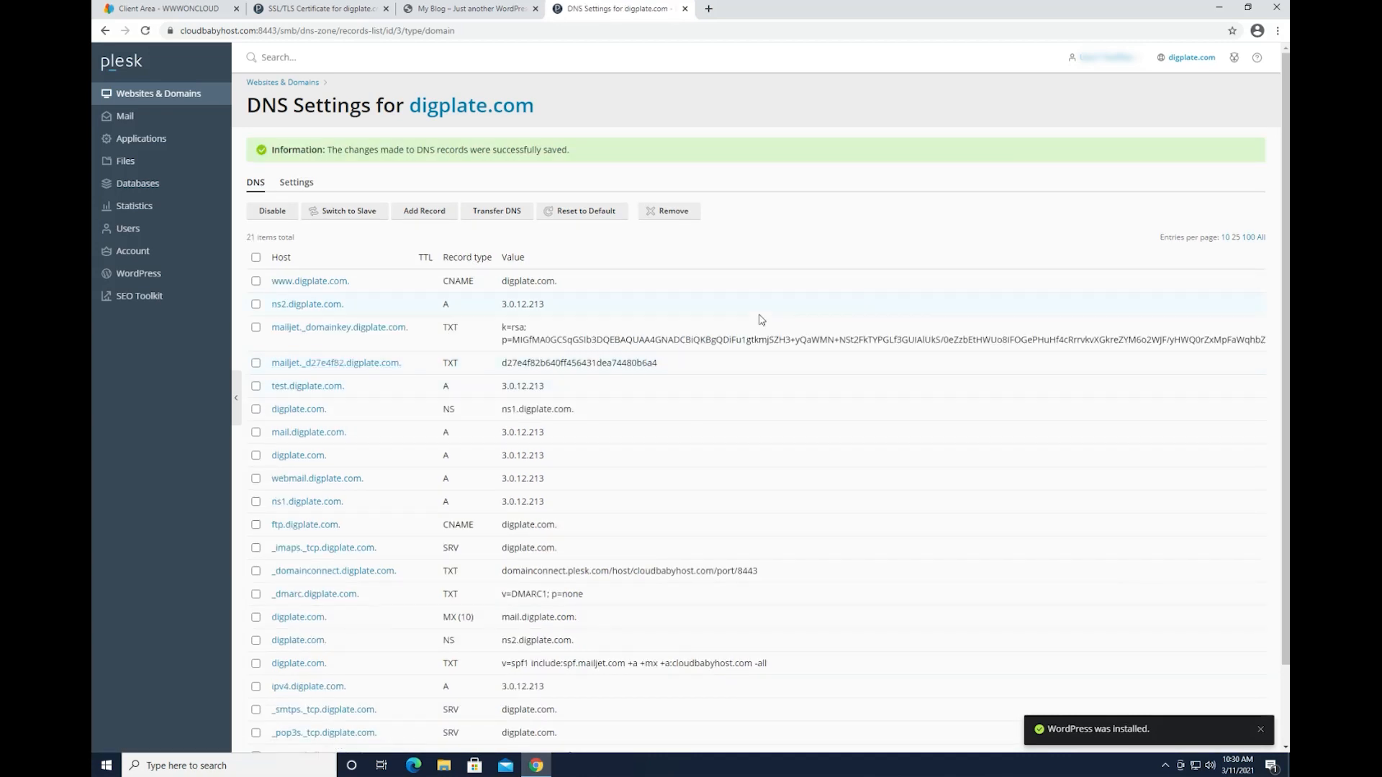
click(284, 10)
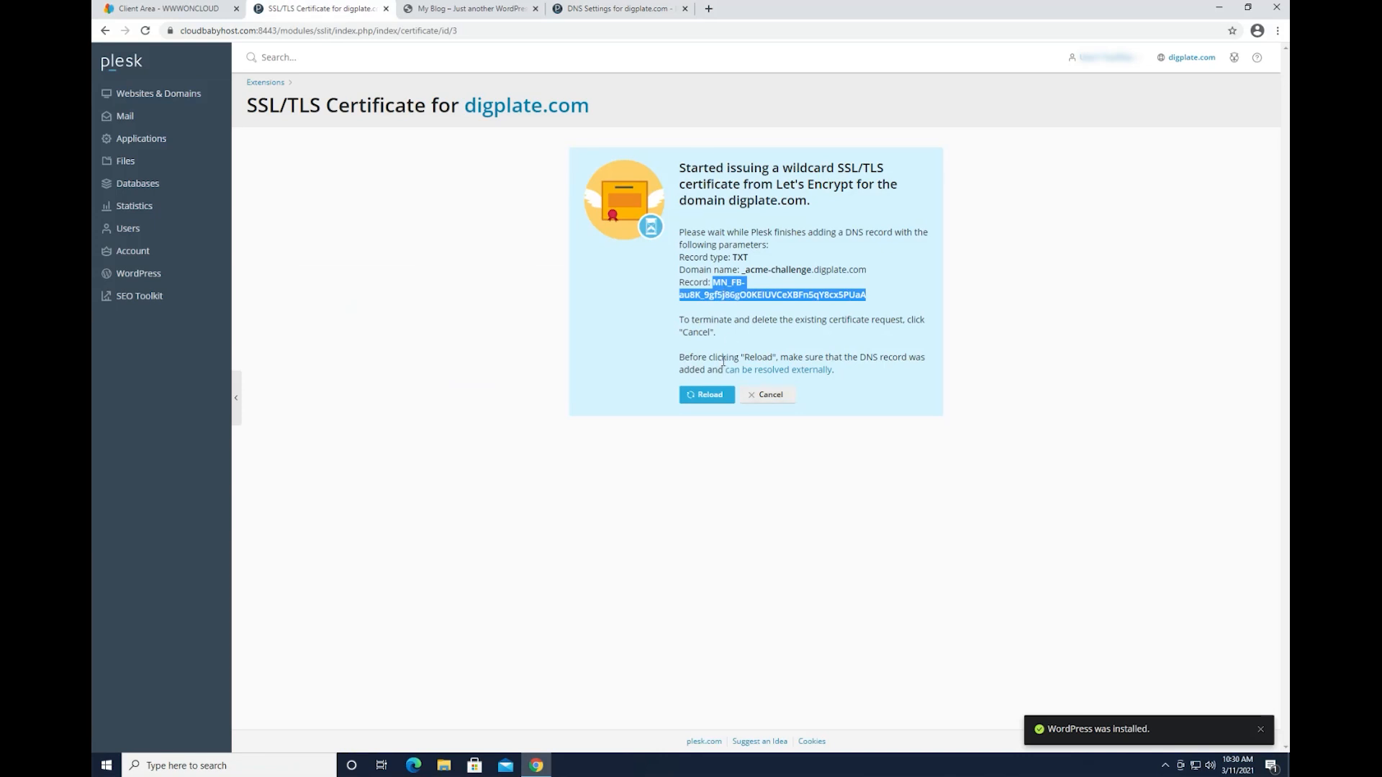
click(714, 400)
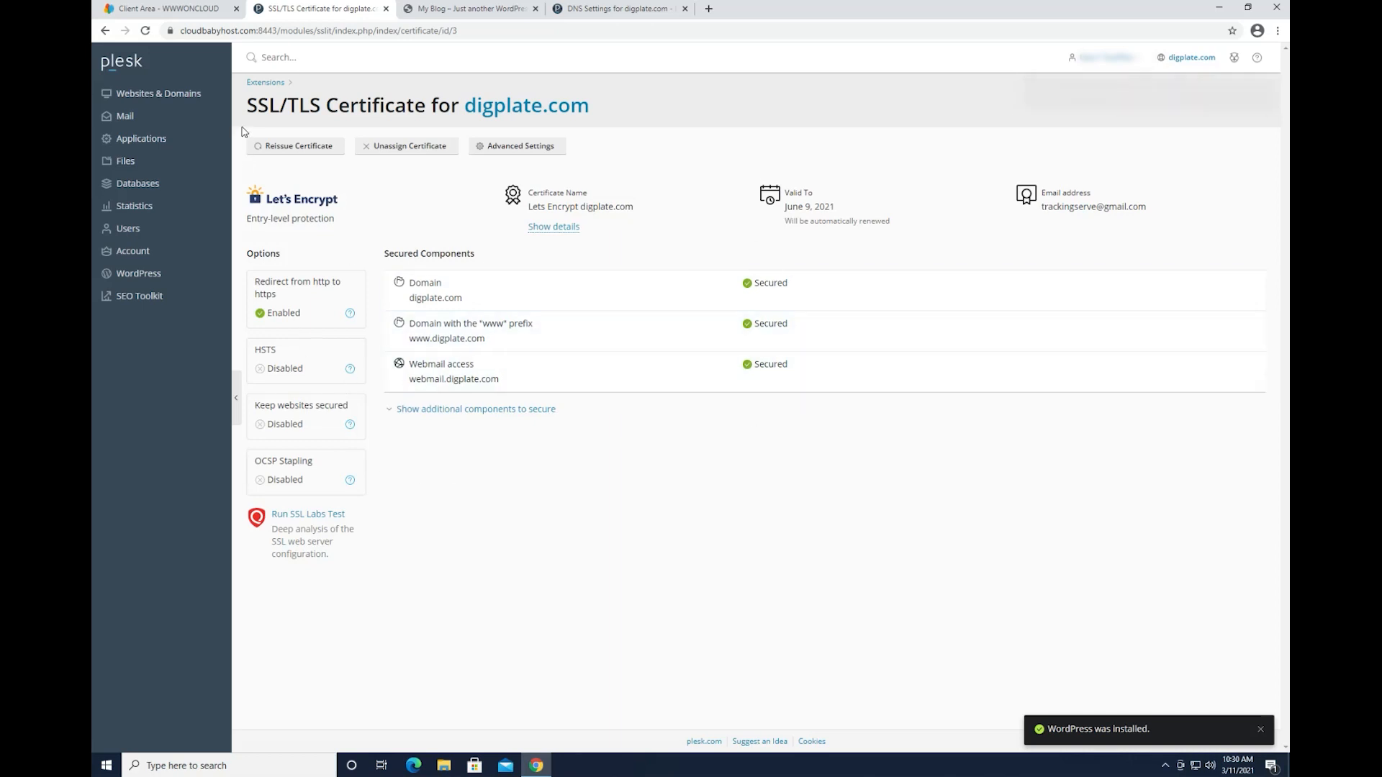
Step: Reload the already open My Blog website to check its connection security, and close its browser tab
click(441, 11)
click(147, 32)
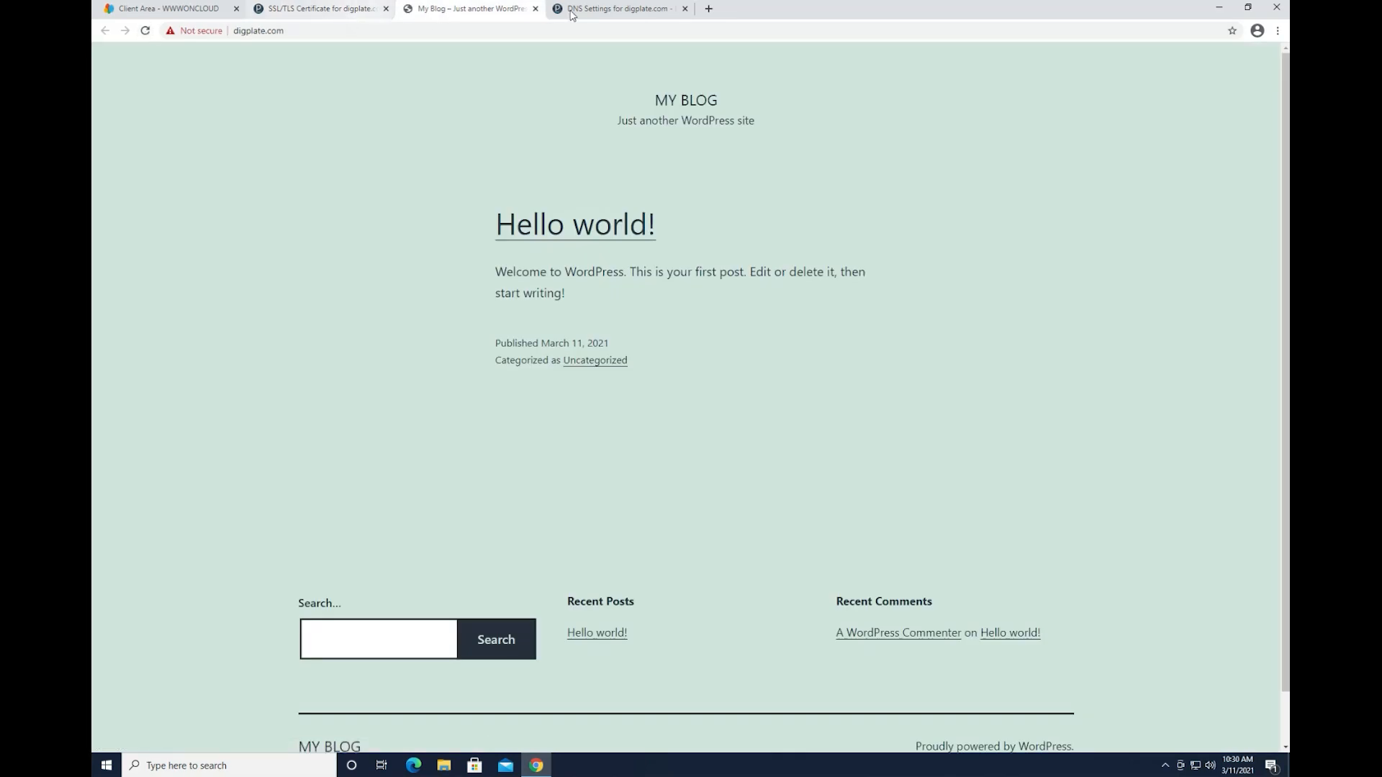
click(534, 8)
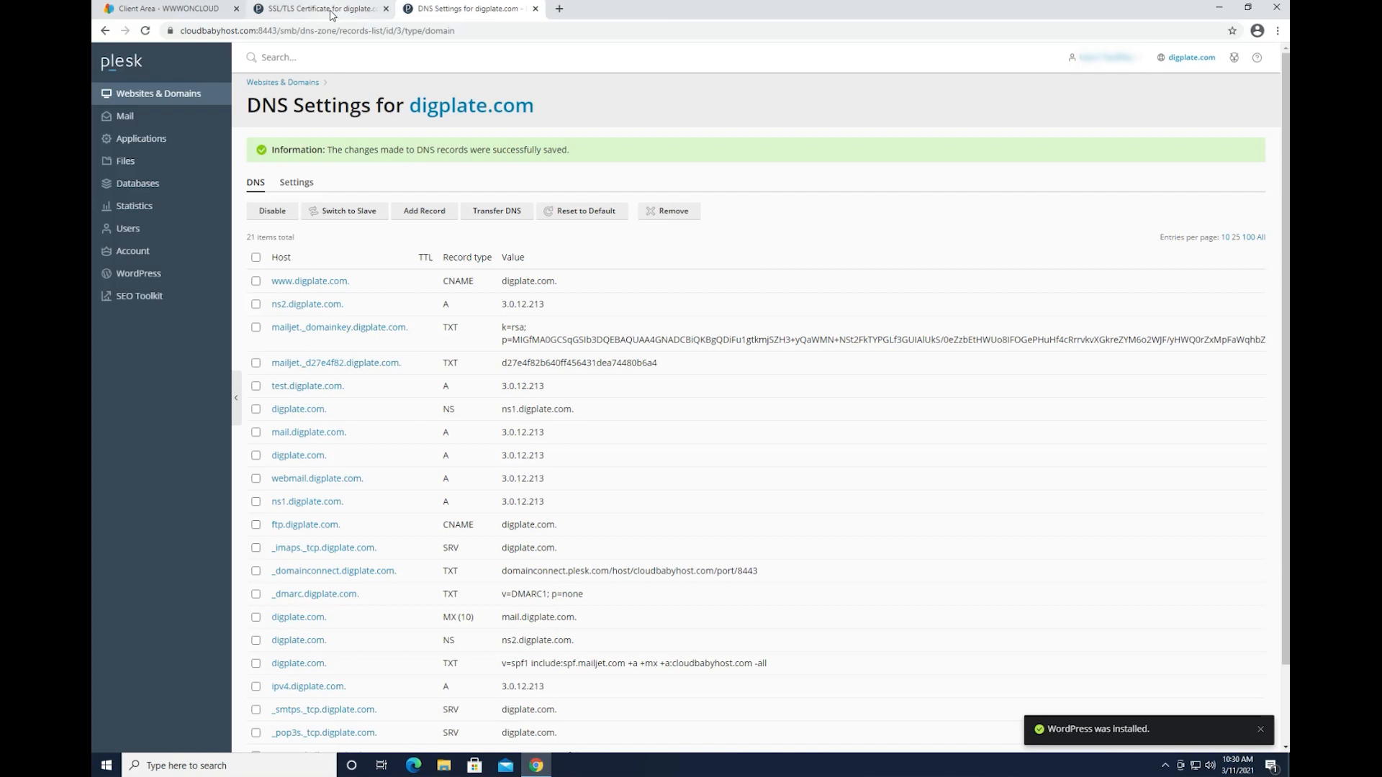
Step: Open the digplate.com website afresh from the Websites & Domains overview to check that it loads securely
click(331, 10)
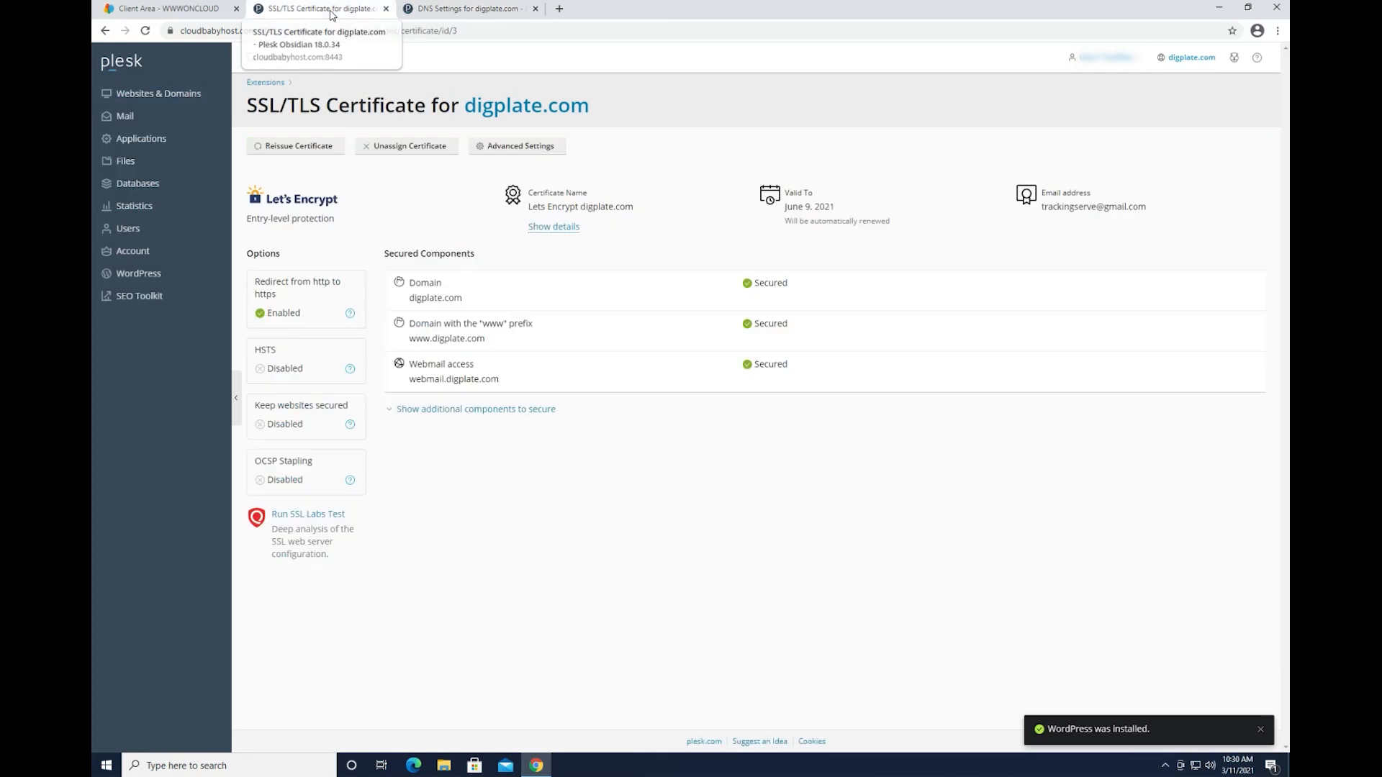
click(139, 99)
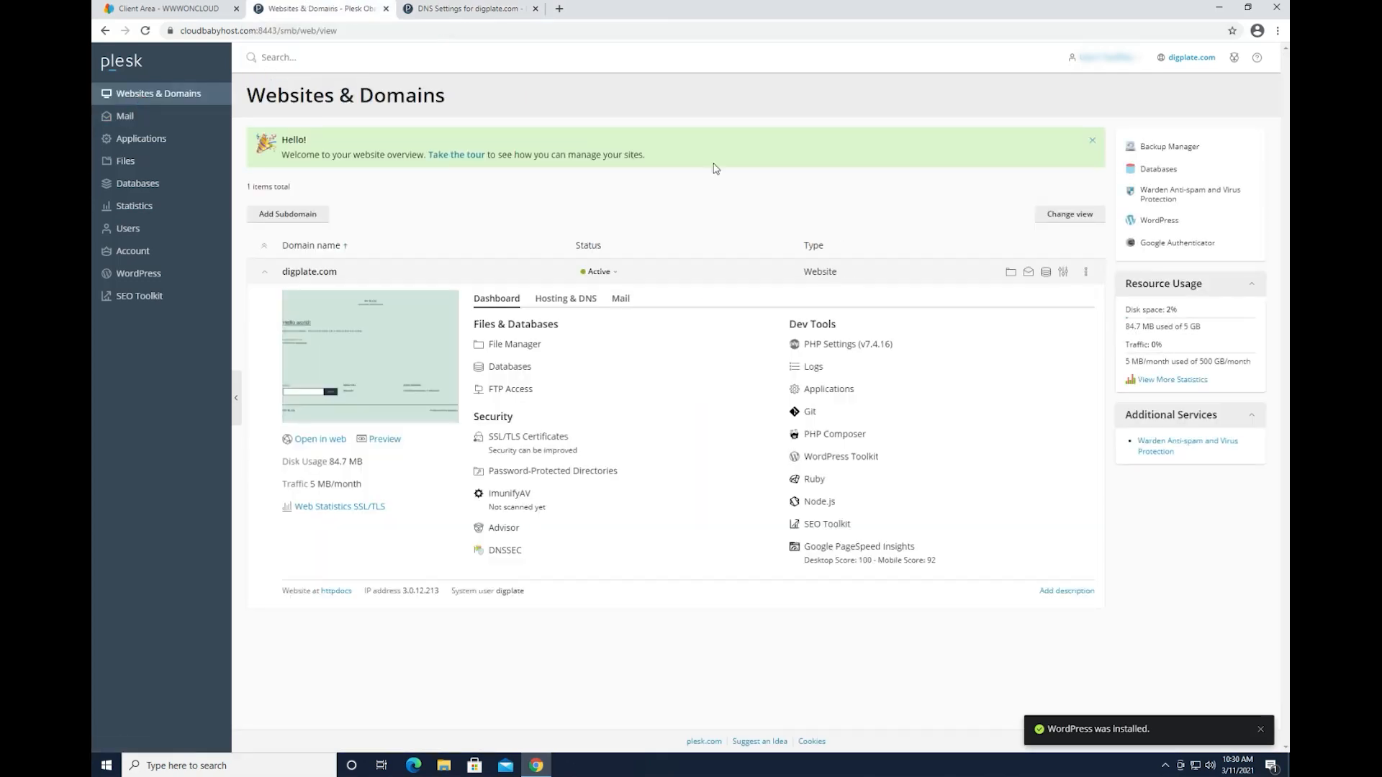
click(321, 439)
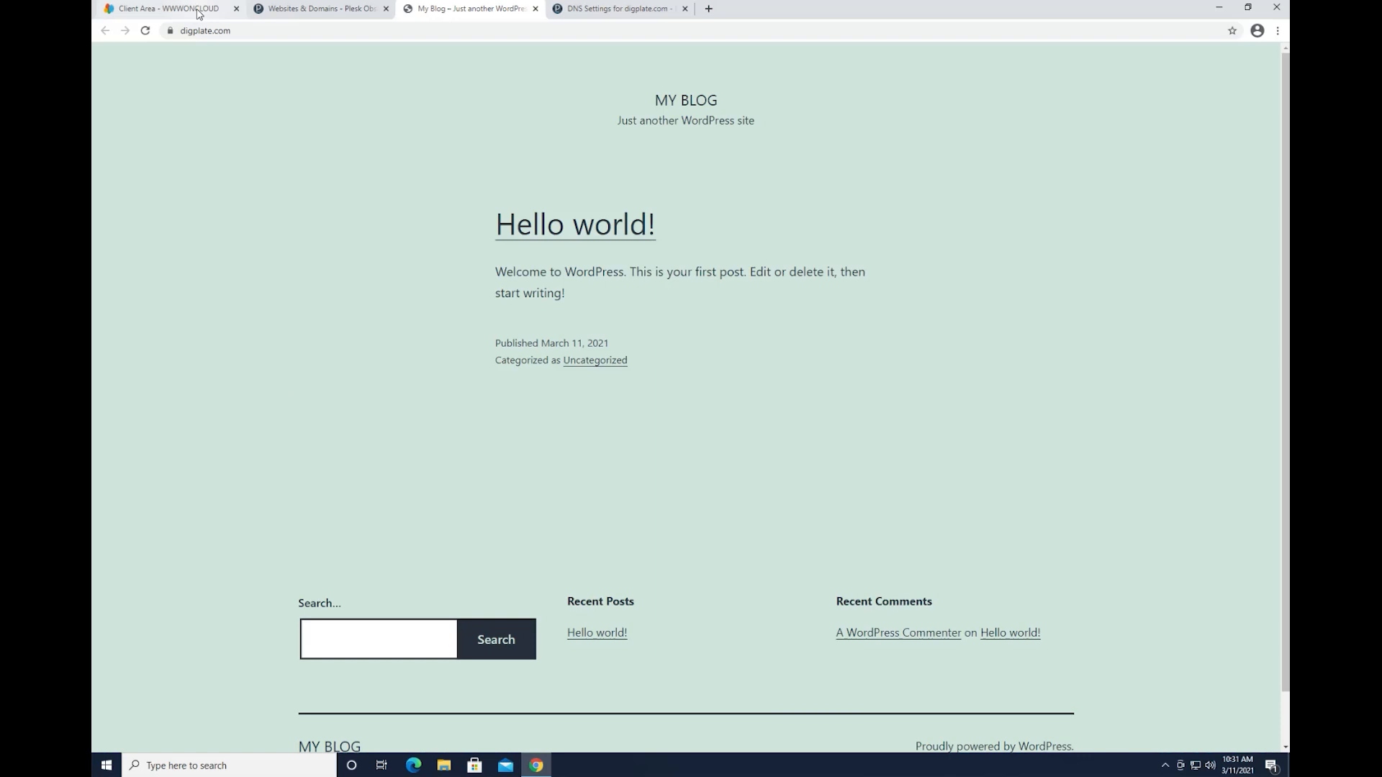